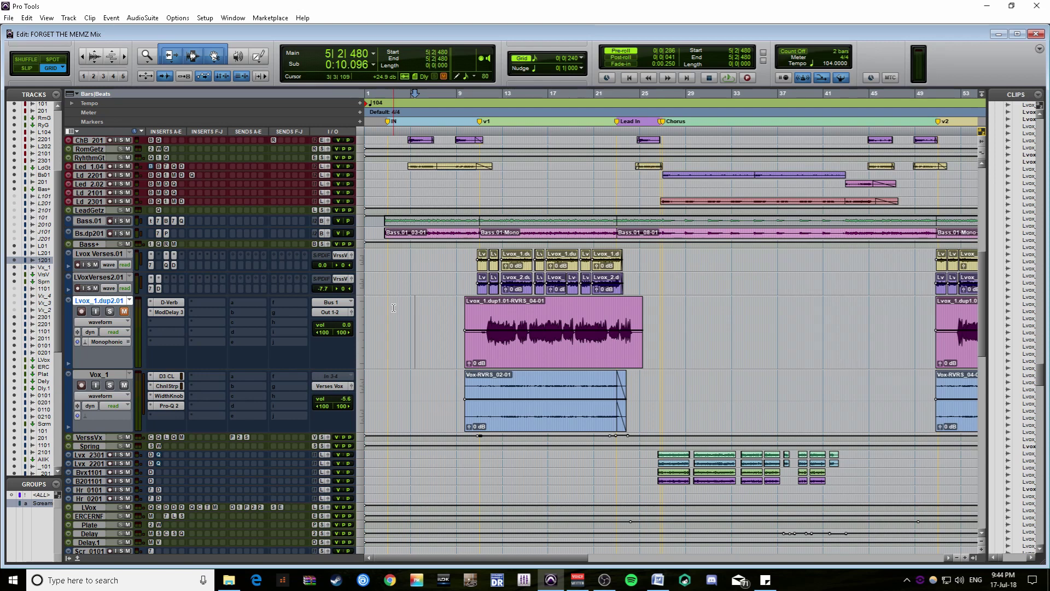
Play the full mix from 9|3|480, just ahead of the v1 marker, through verse 1 into the chorus.
left_click(455, 253)
key("space")
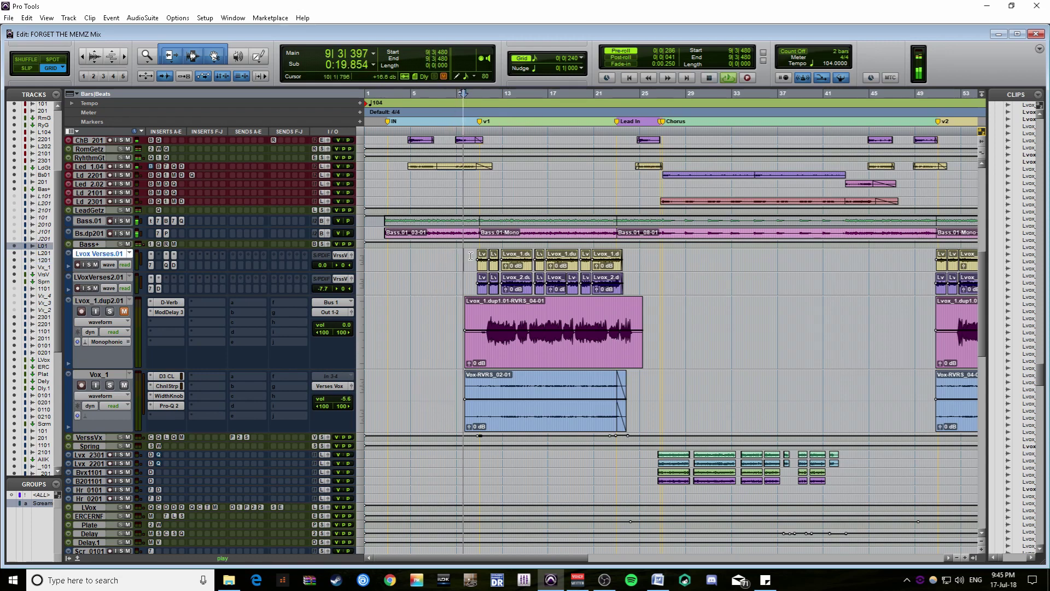
key("ctrl+]")
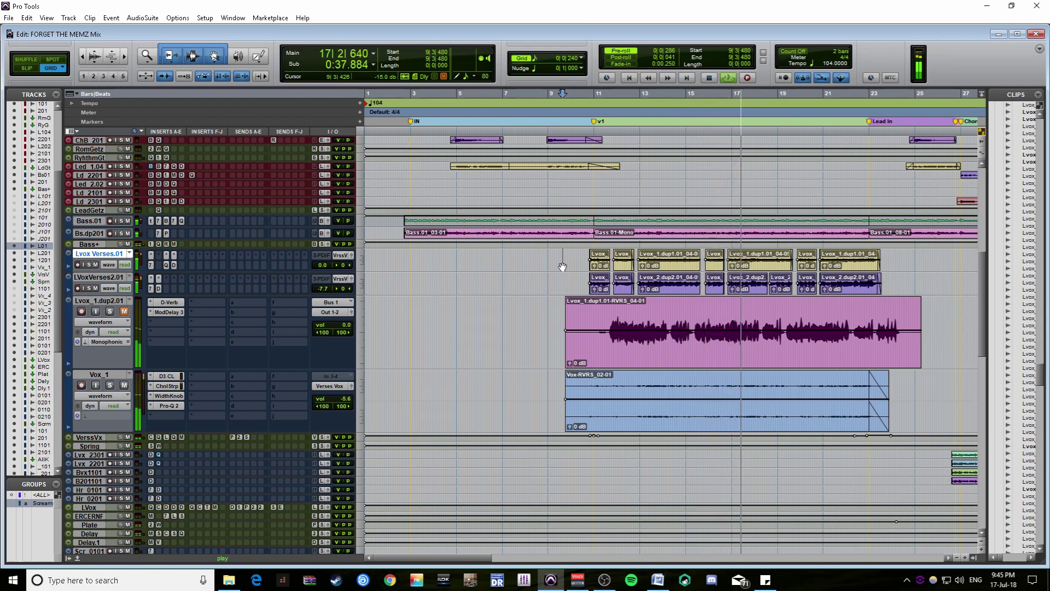
key("ctrl+bracketleft")
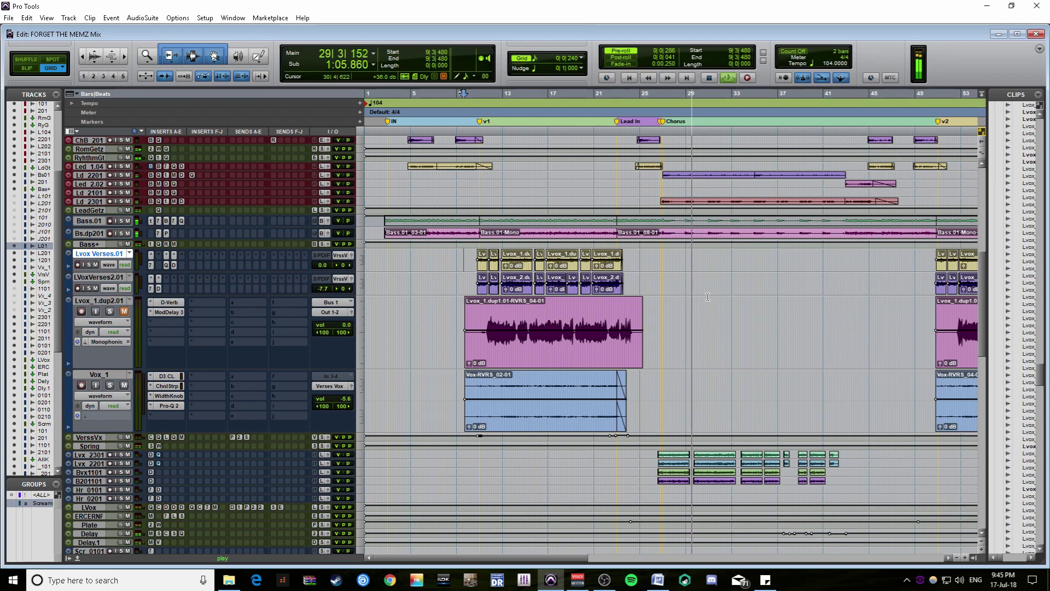
key("space")
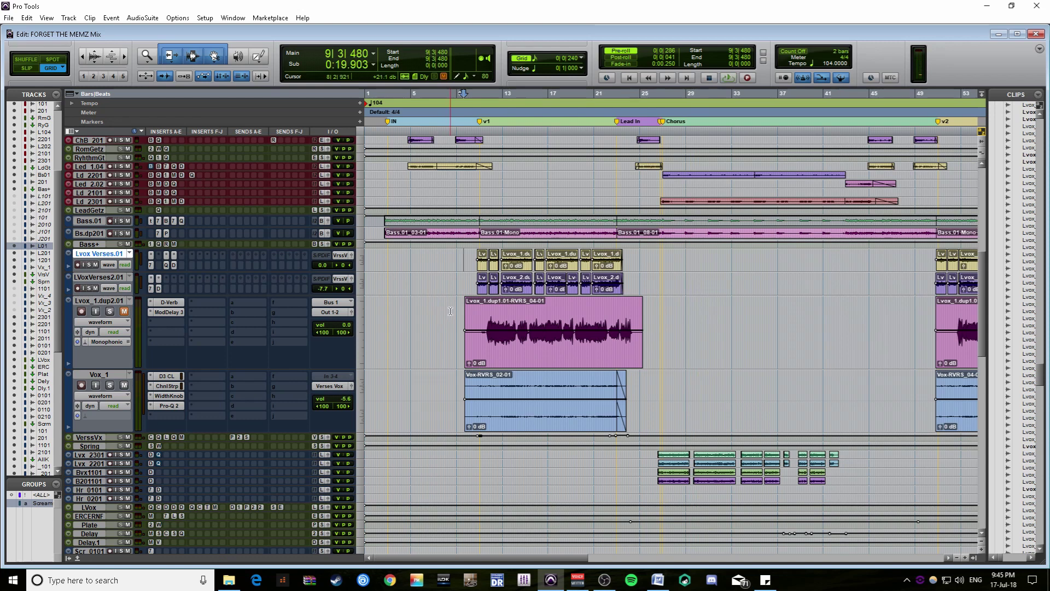
Solo the Lvox Verses.01 and LVoxVerses2.01 tracks together and play their verse 1 clips.
left_click_drag(463, 253, 633, 282)
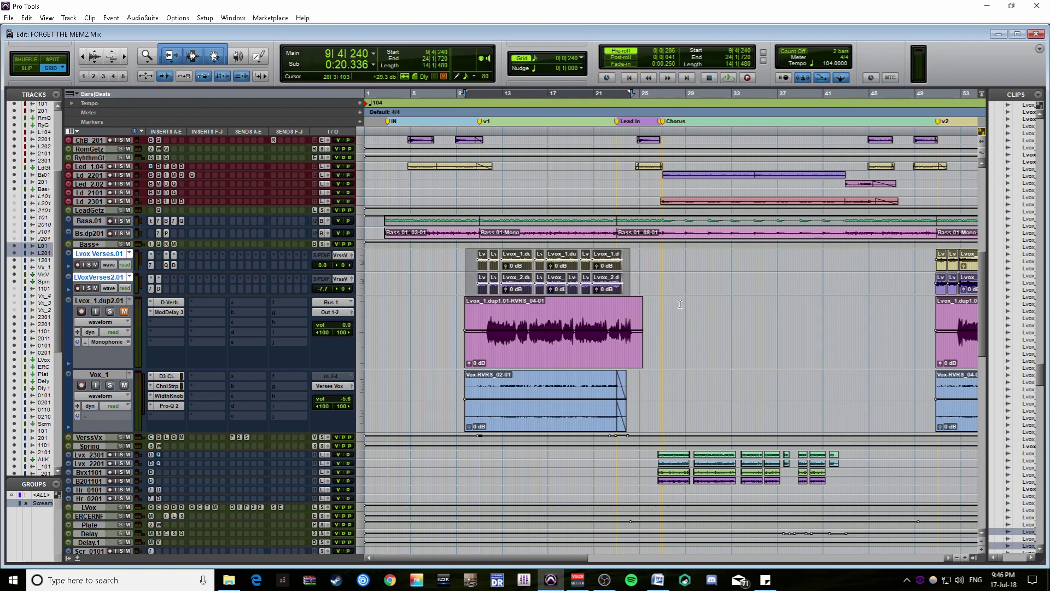
left_click(452, 253)
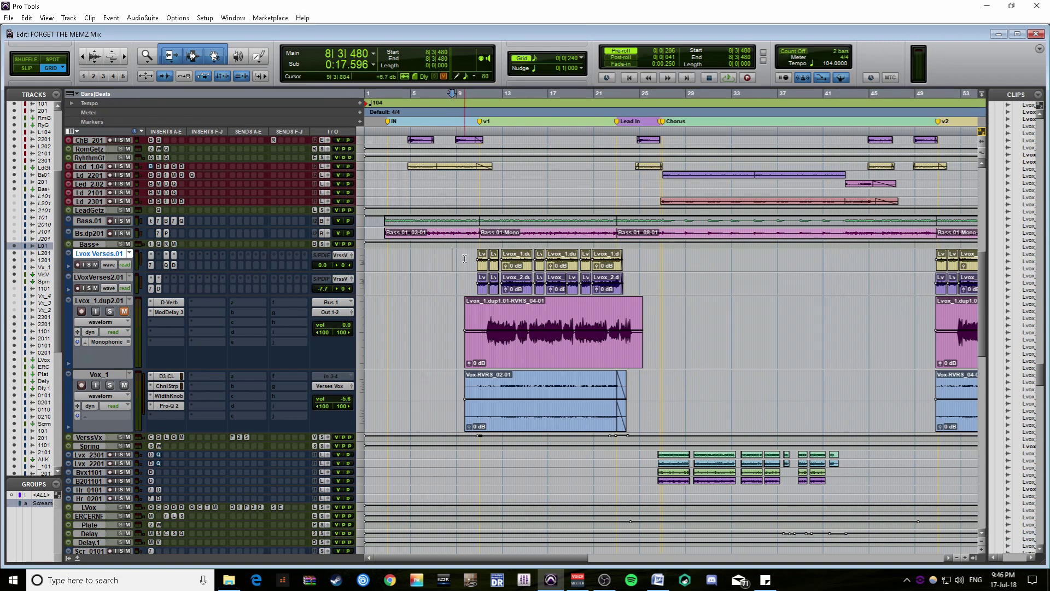
key("space")
left_click(91, 265)
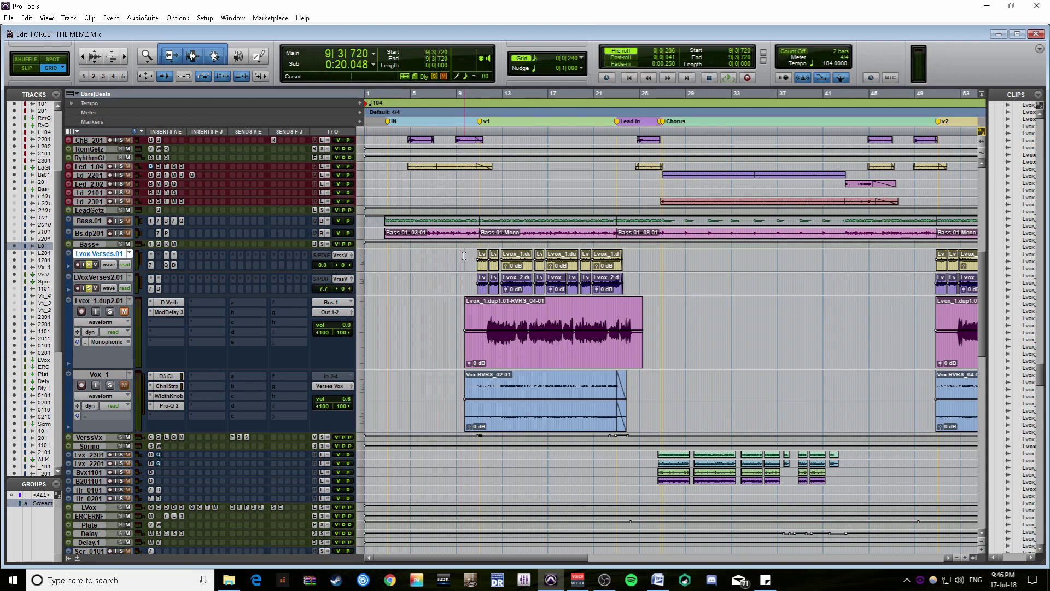
key("space")
key("ctrl+]")
key("ctrl+]")
key("ctrl+[")
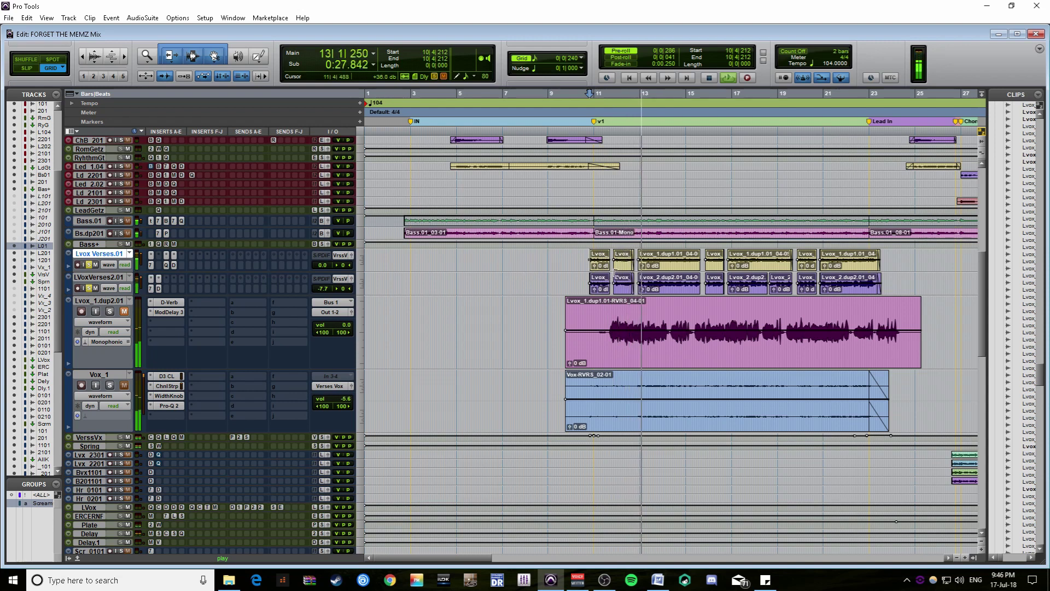
key("space")
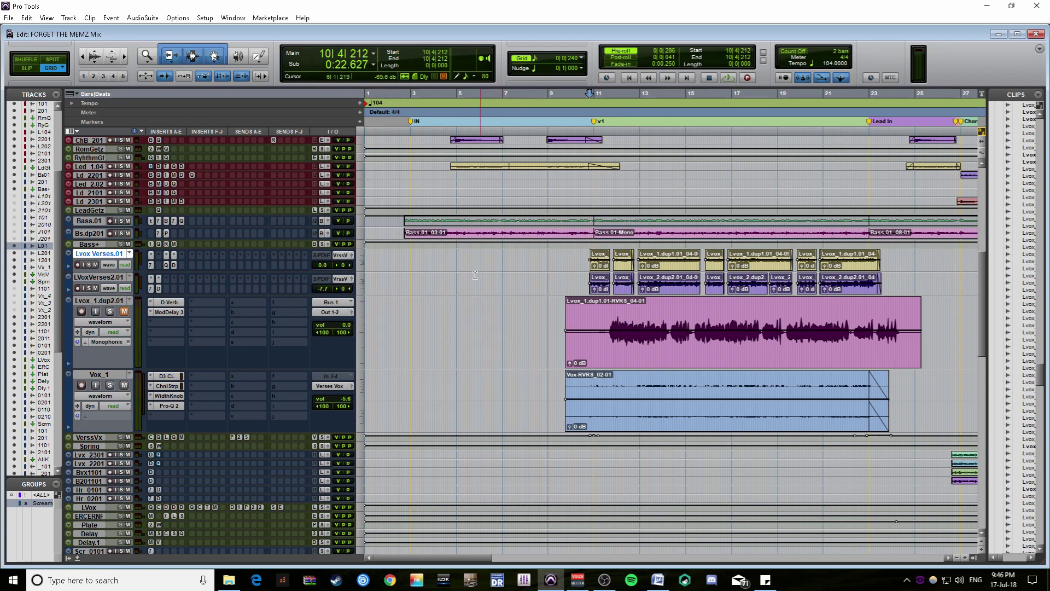
Solo the two verse vocal tracks together with Lvox_1.dup2.01 and Vox_1, and play from the start of the Vox-RVRS_02-01 clip.
left_click(97, 374, "shift")
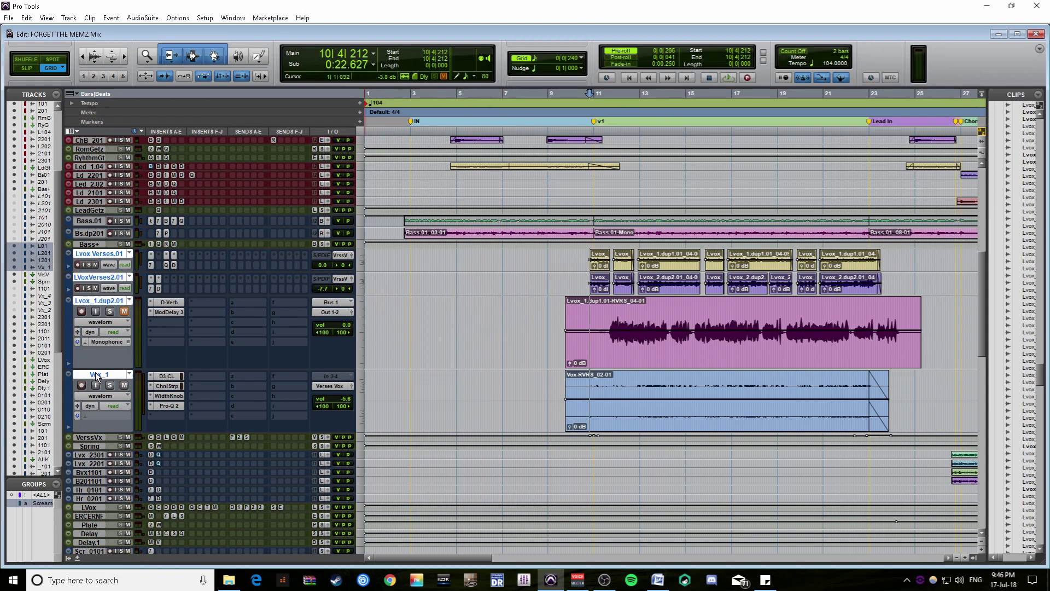
left_click(111, 385)
left_click(574, 258)
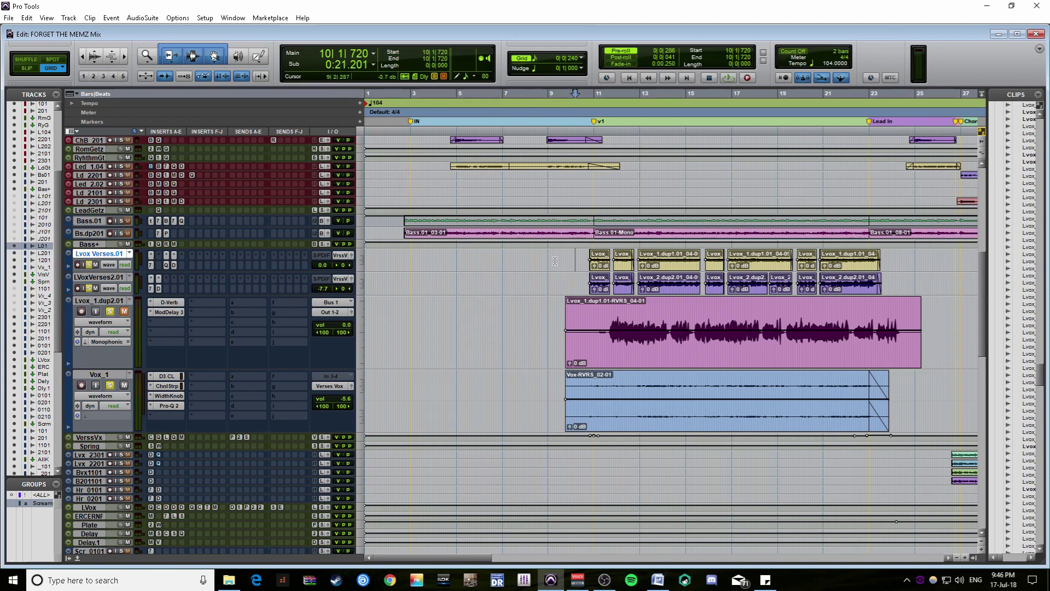
left_click(533, 385)
key("Tab")
key("space")
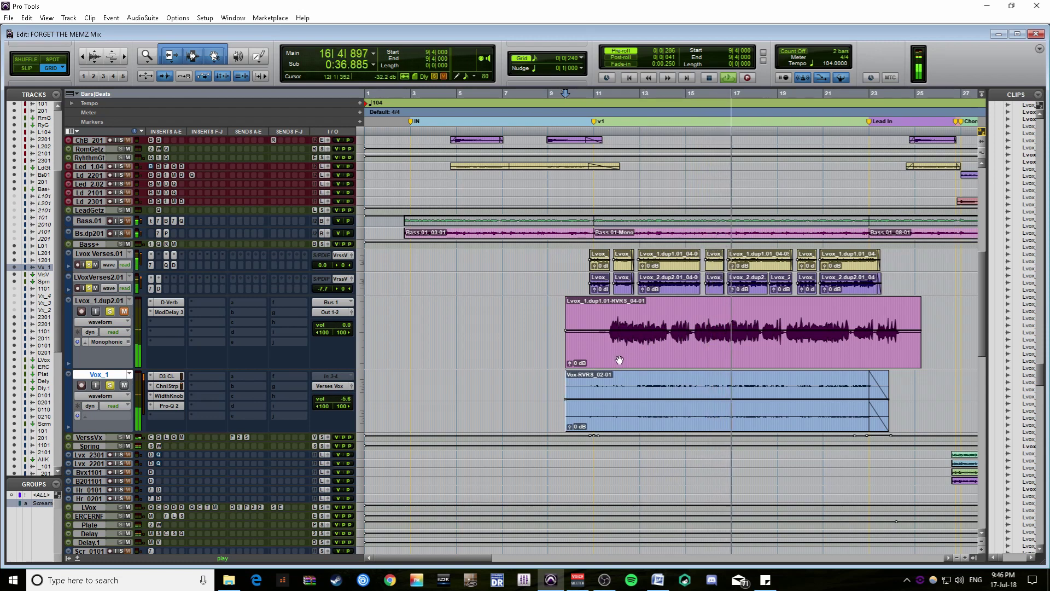
key("space")
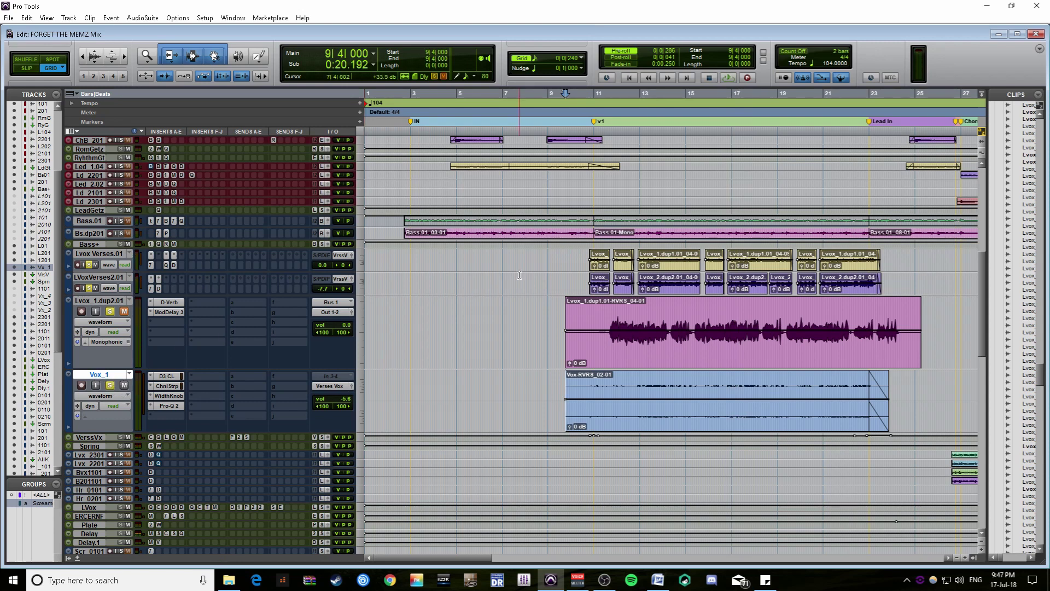
Try consolidating the Lvox Verses.01 clips into one audio region spanning the reversed Lvox_1.dup1.01-RVRS_04-01 clip, and undo it.
left_click(600, 267)
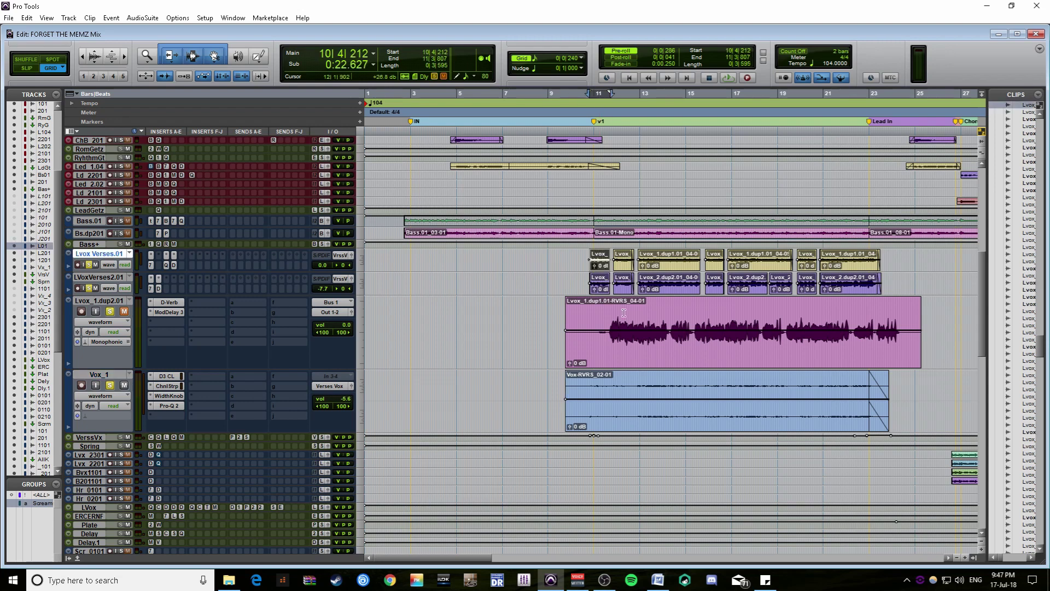
left_click(846, 270, "shift")
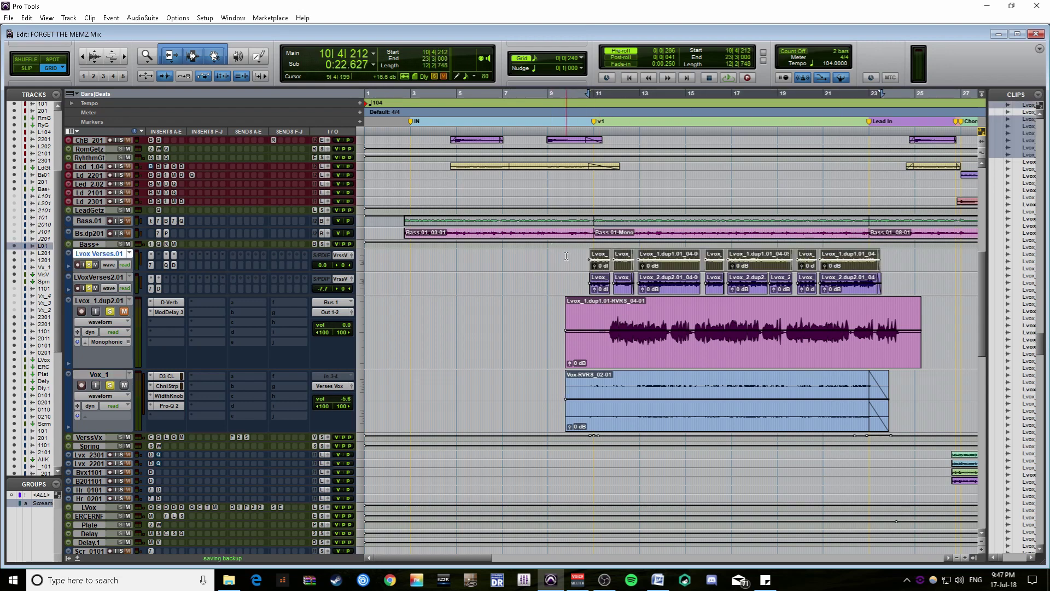
left_click(617, 349)
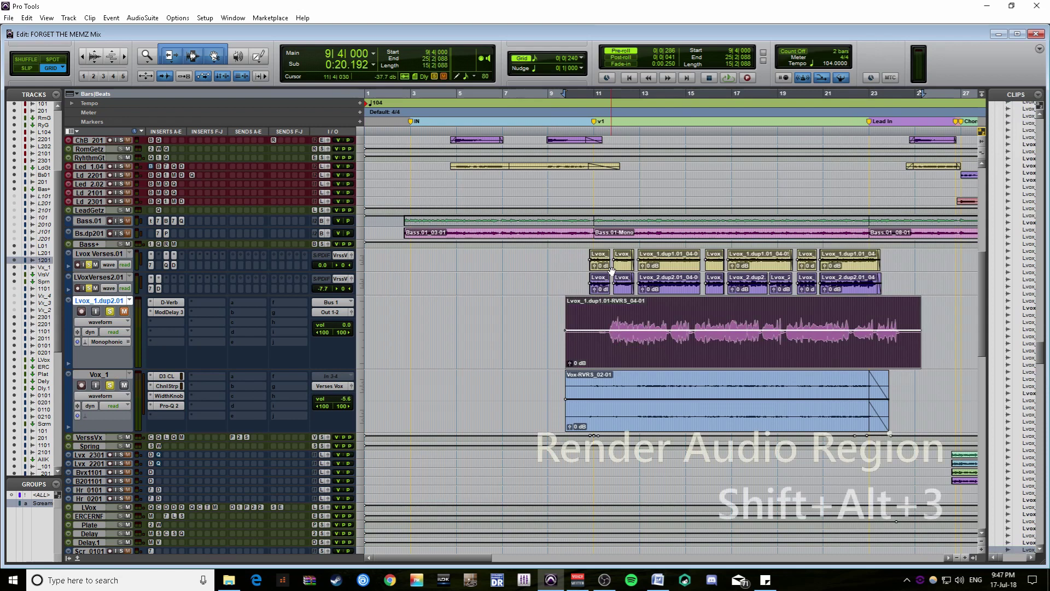
key("p")
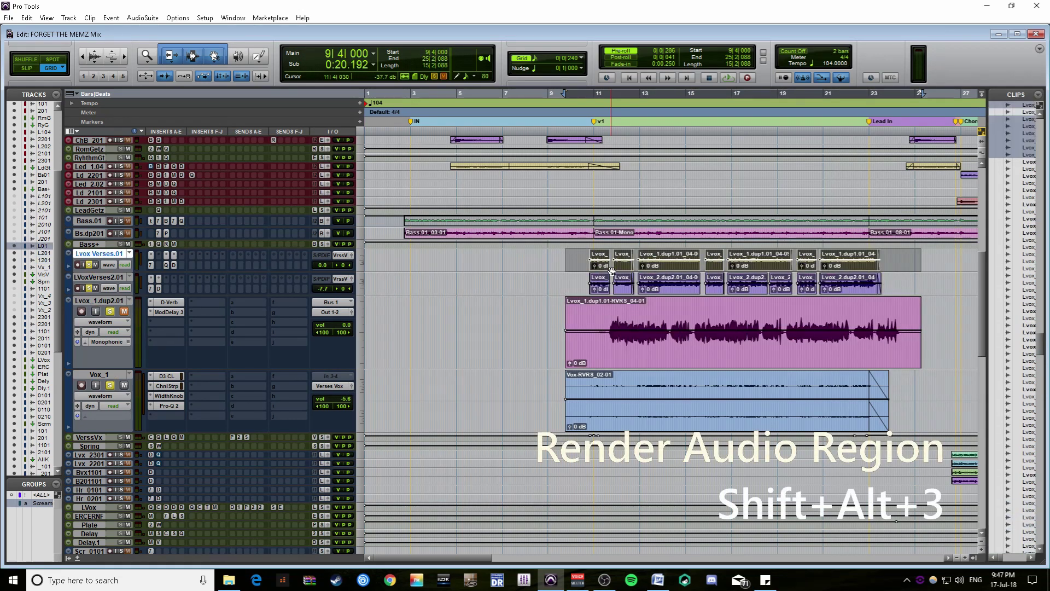
key("alt+shift+3")
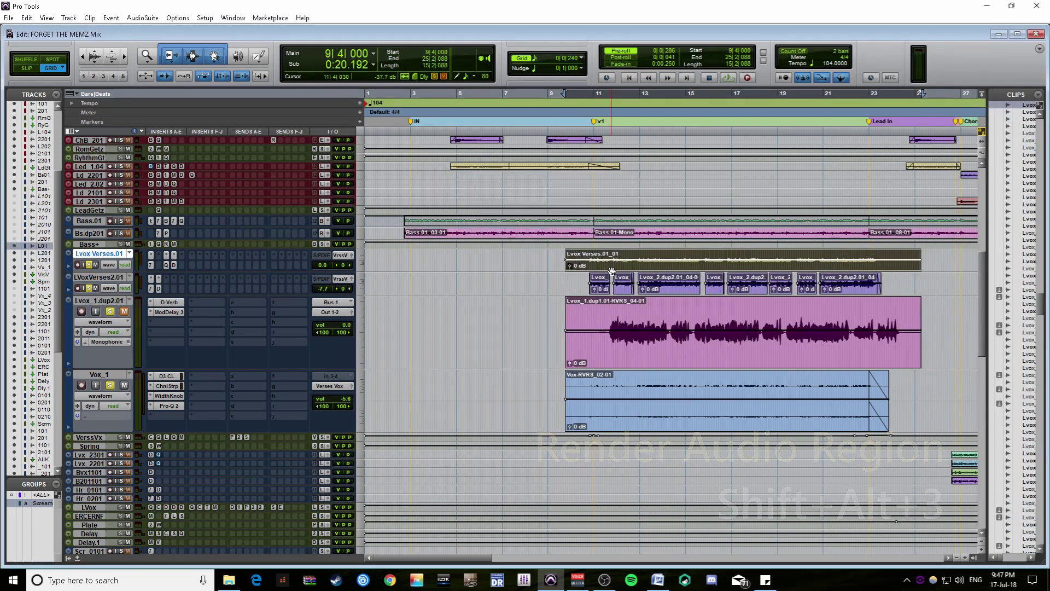
key("ctrl+z")
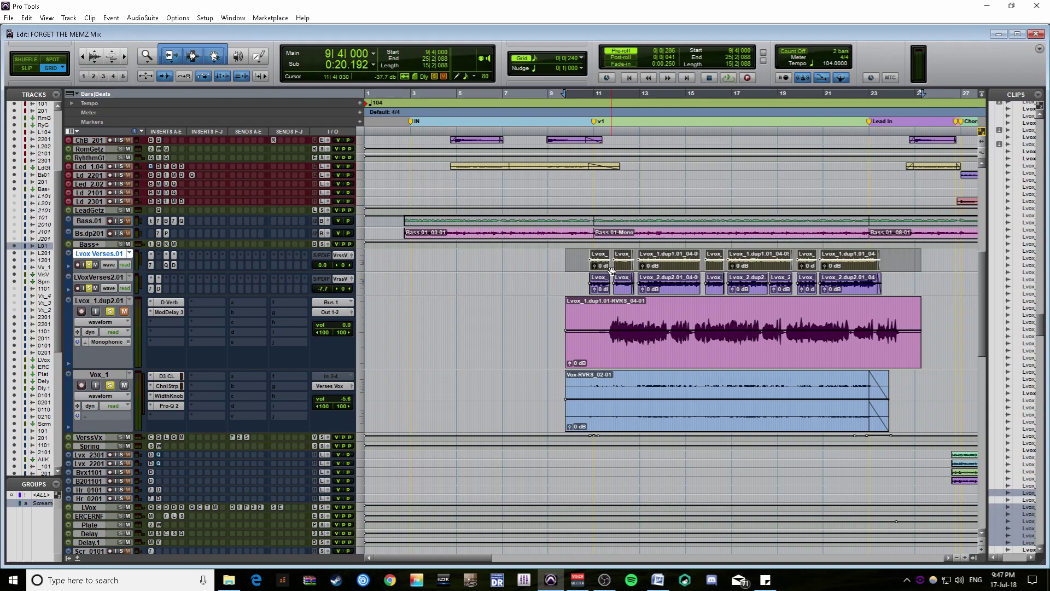
Solo only the Lvox_1.dup2.01 track, reduce its height slightly, and play its reversed clip from 10|4|720.
left_click(629, 347)
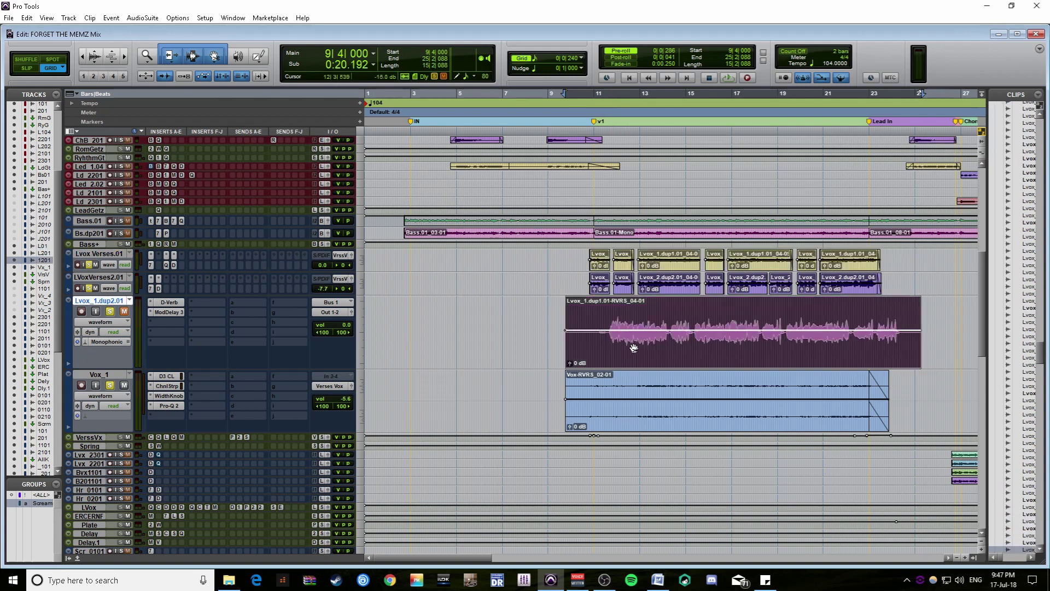
left_click(108, 311, "ctrl")
left_click(556, 327)
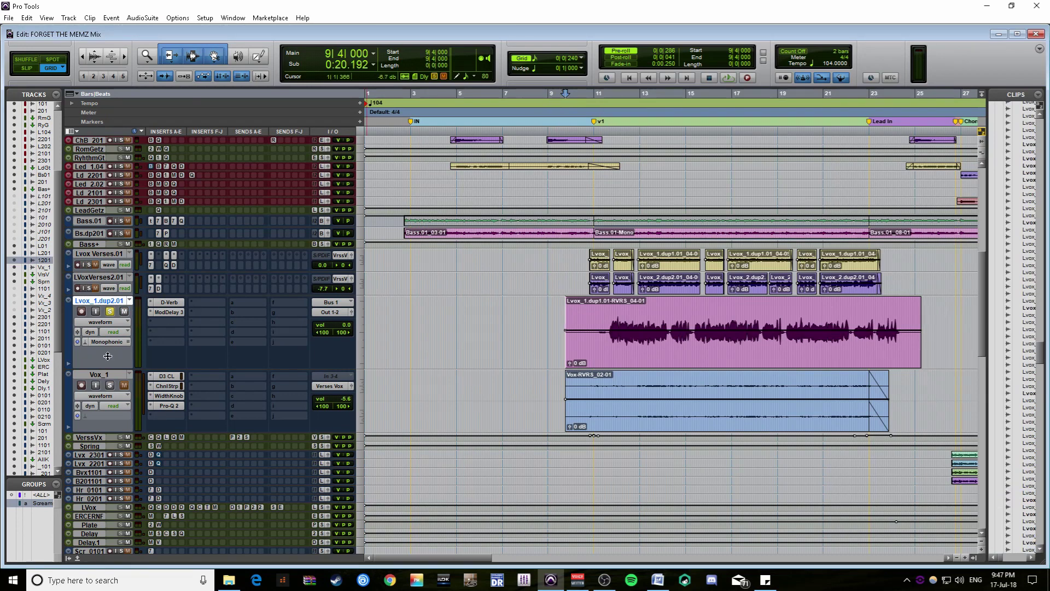
left_click_drag(108, 356, 104, 354)
left_click(597, 322)
key("space")
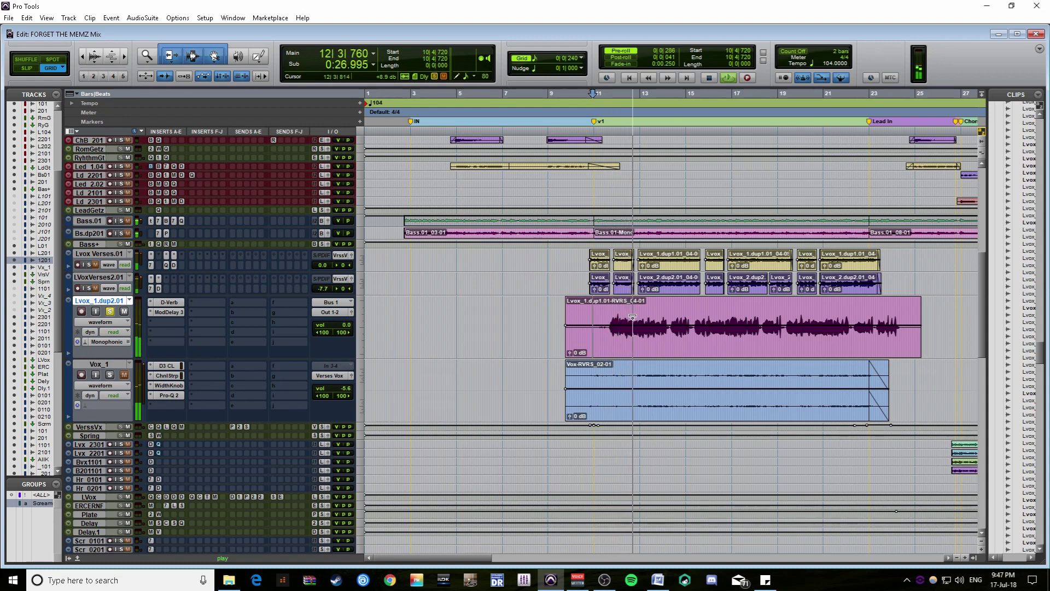
key("ctrl+bracketleft")
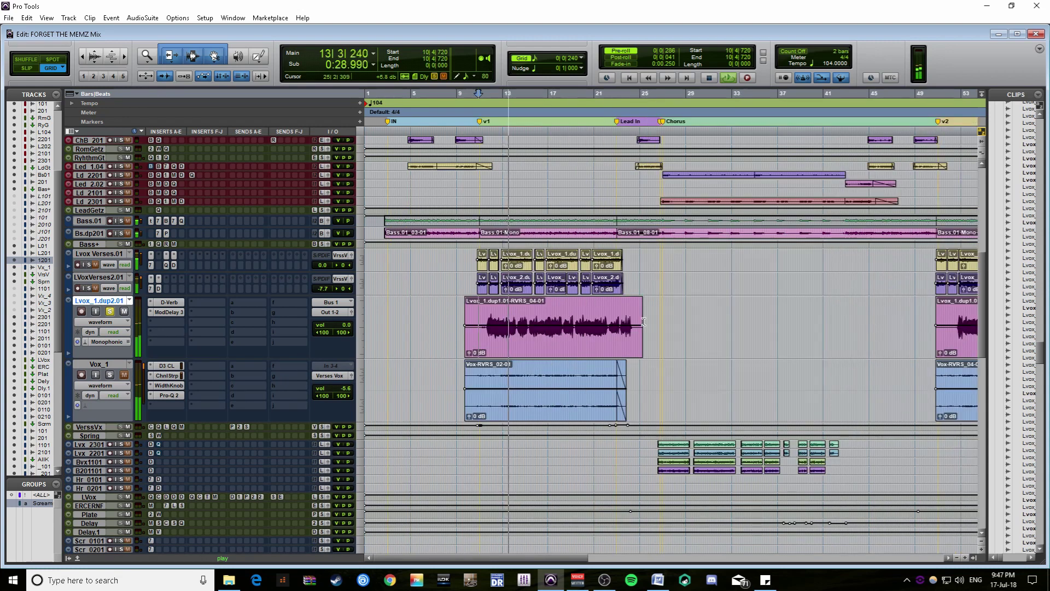
key("space")
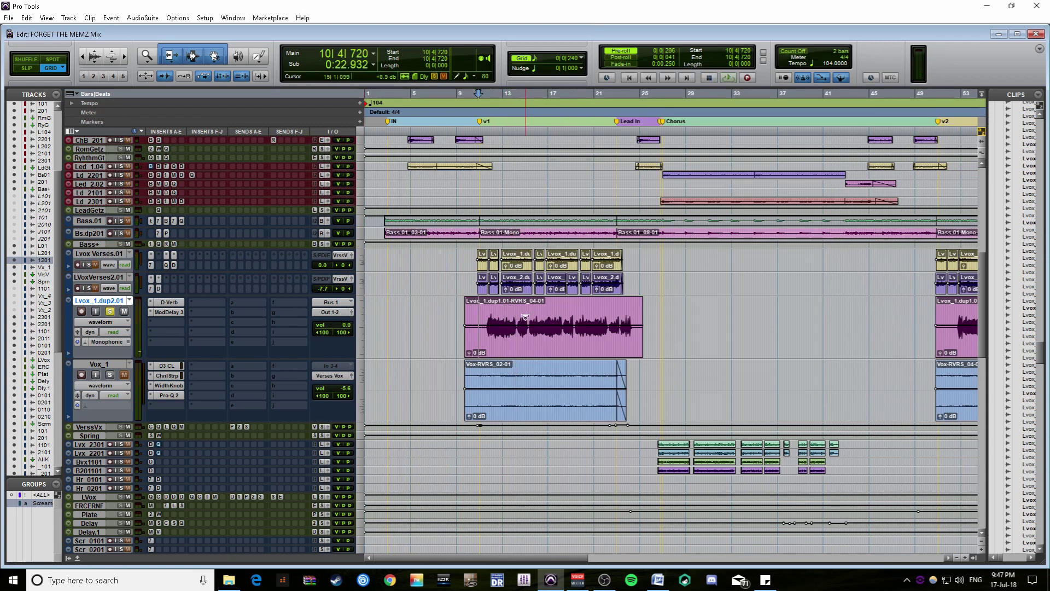
Solo only the Vox_1 track and play the first Vox-RVRS_02-01 clip from its start at 9|4|000.
left_click(480, 342)
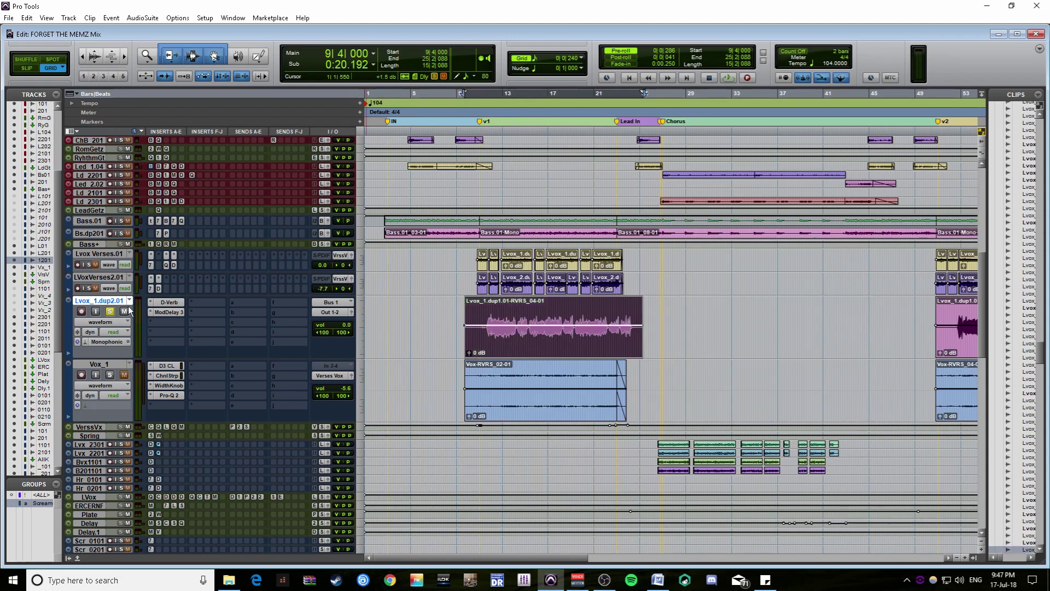
left_click(520, 389)
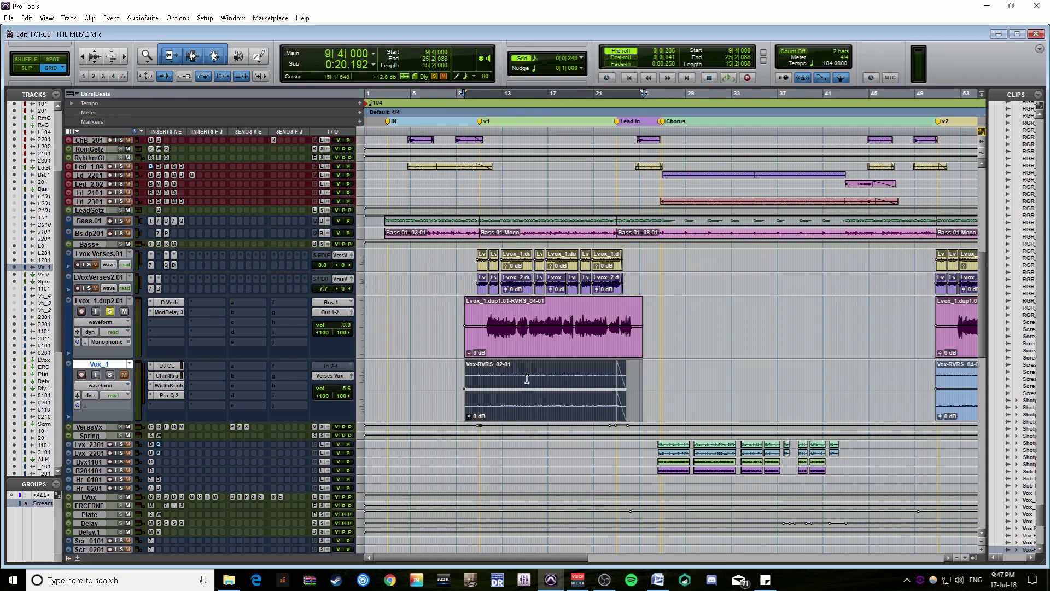
left_click(479, 350)
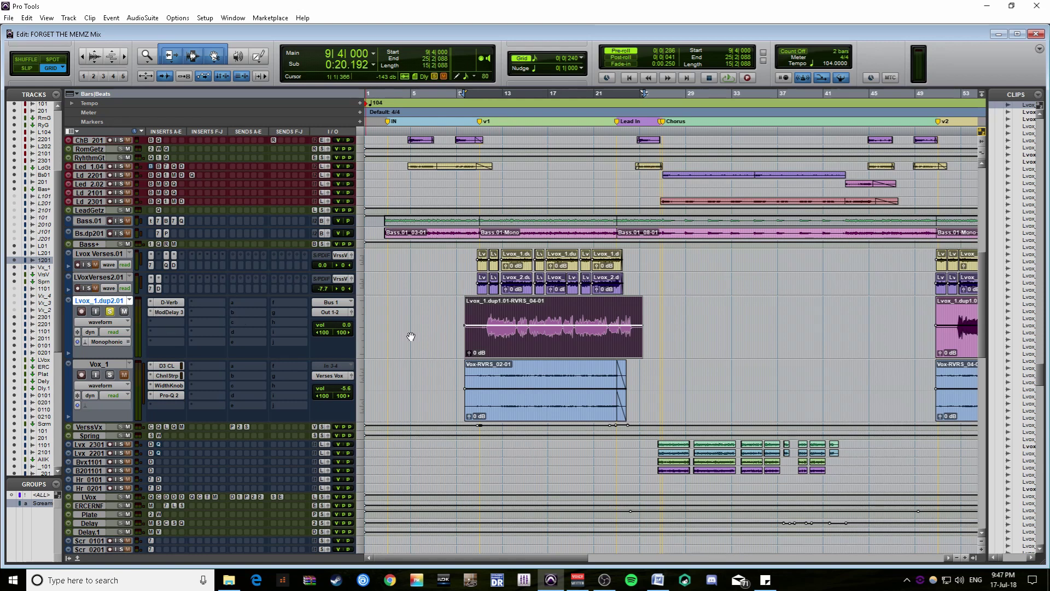
left_click(110, 375)
left_click(490, 401)
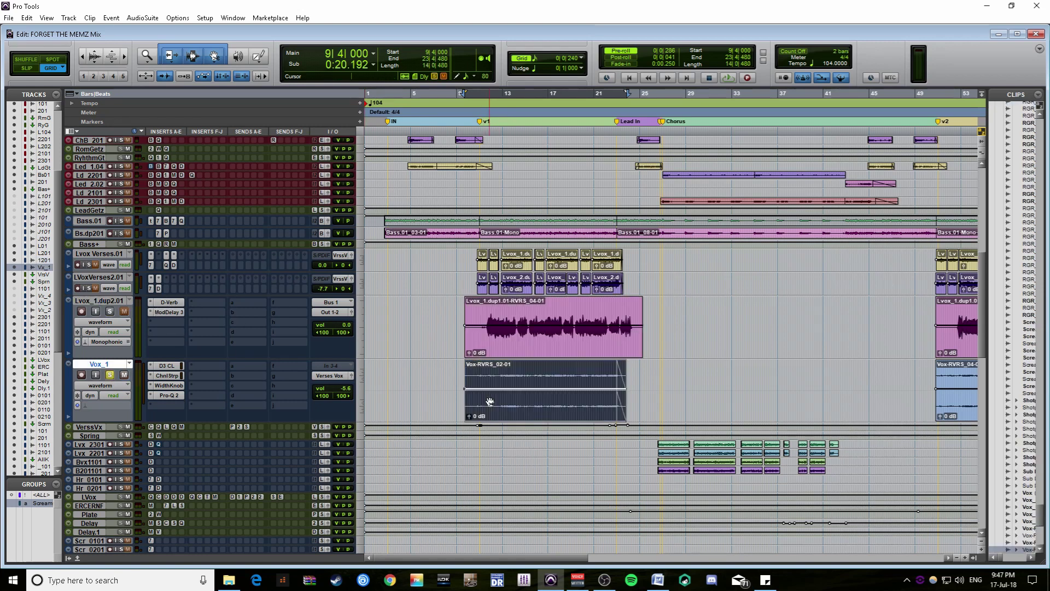
left_click(472, 369)
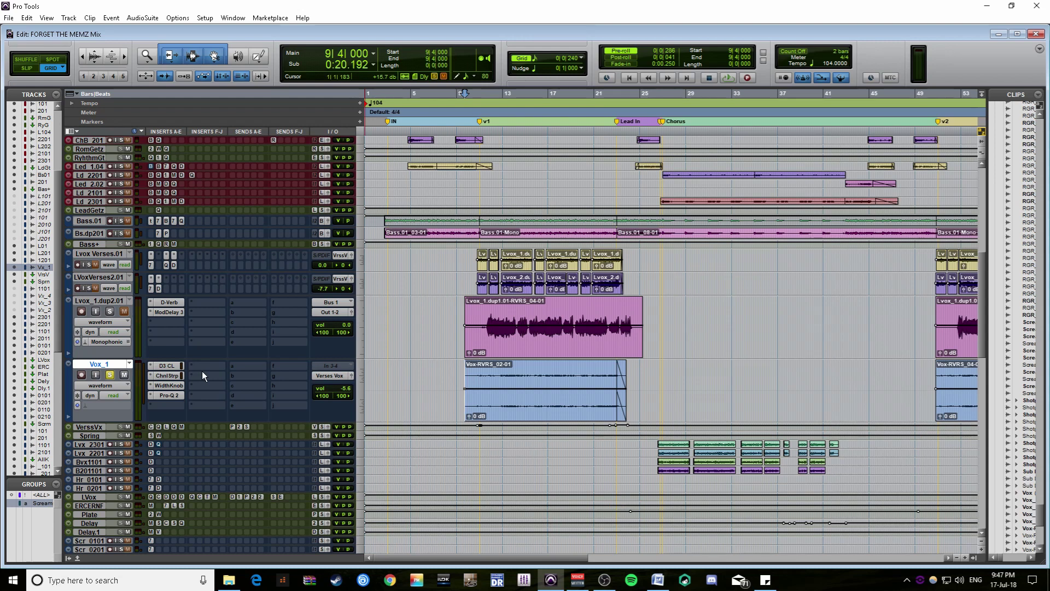
key("space")
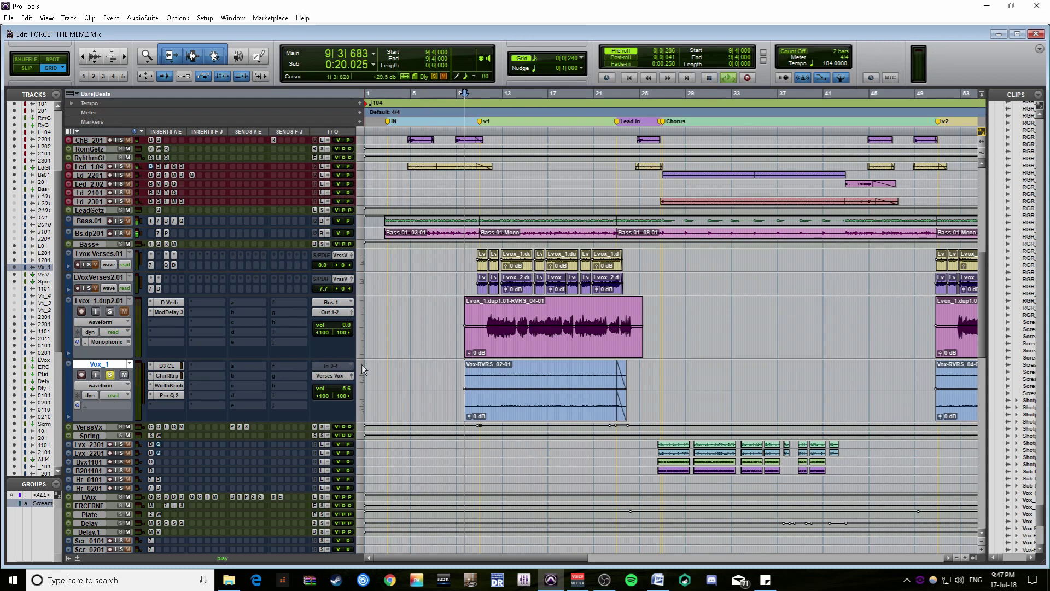
key("ctrl+]")
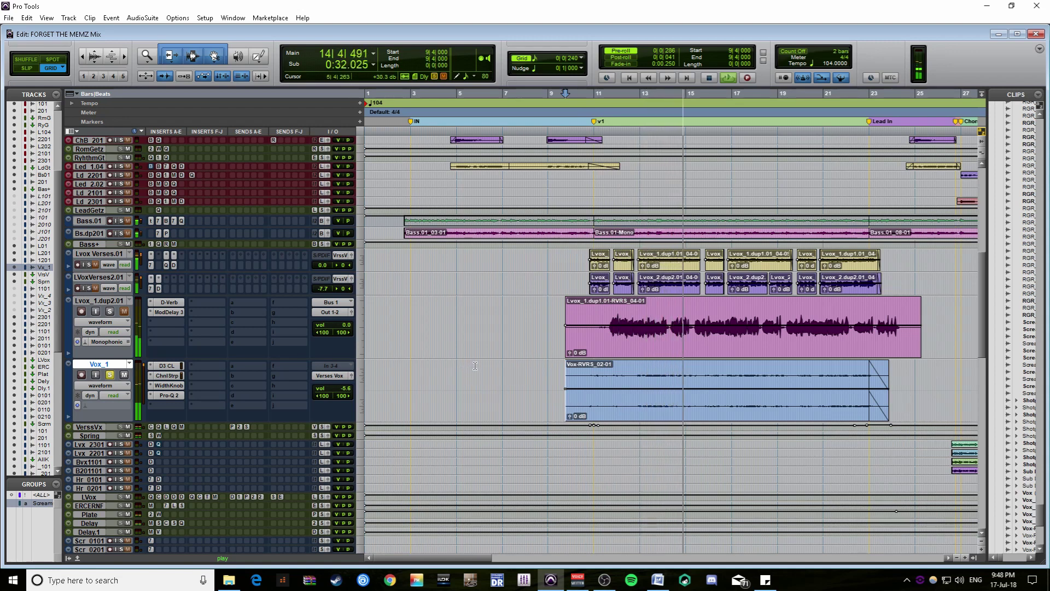
key("space")
Hide the Lvox_1.dup2.01 track and place the playback start on Vox_1 at 8|4|240, ahead of its first clip.
left_click(109, 300)
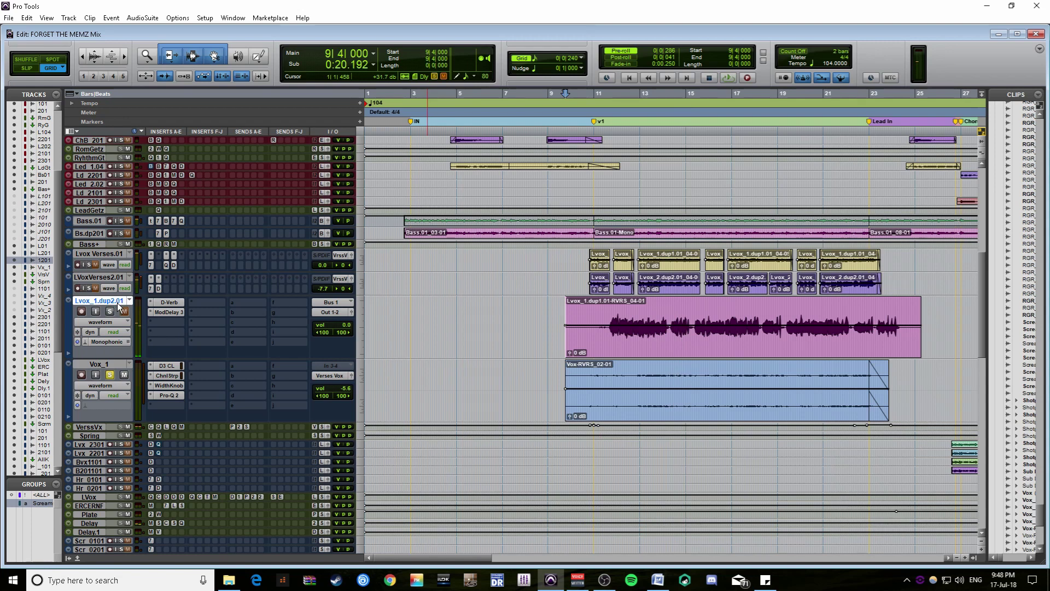
right_click(110, 300)
left_click(110, 305)
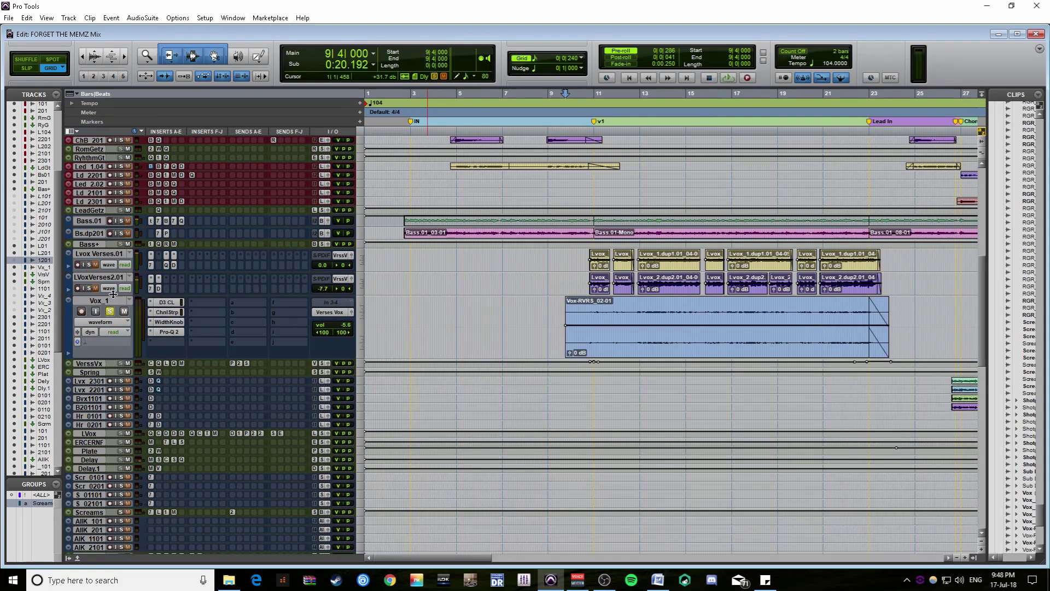
right_click(41, 263)
left_click(57, 273)
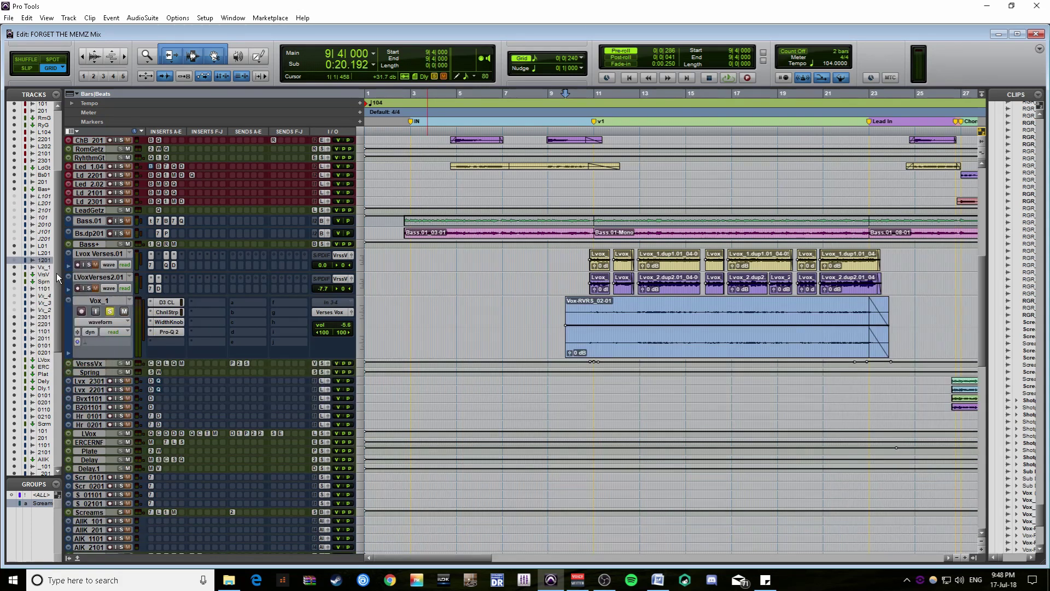
left_click(543, 311)
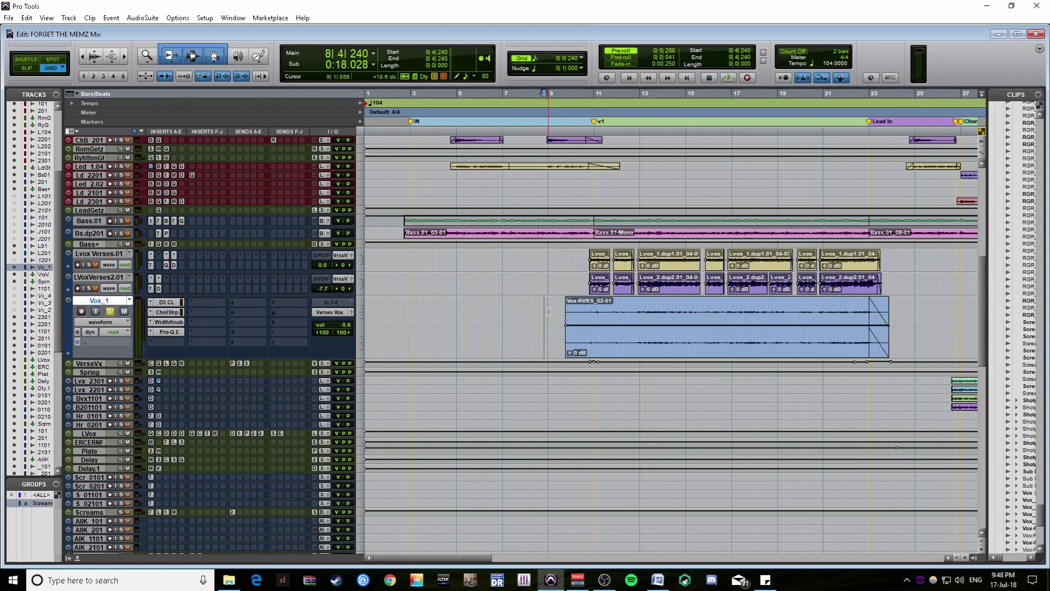
Look over the lower tracks of the session, down to the sound-effect tracks beneath Synths, and return to the vocals.
key("ctrl+bracketleft")
key("ctrl+bracketleft")
scroll(544, 318, "down", 3)
scroll(545, 323, "down", 15)
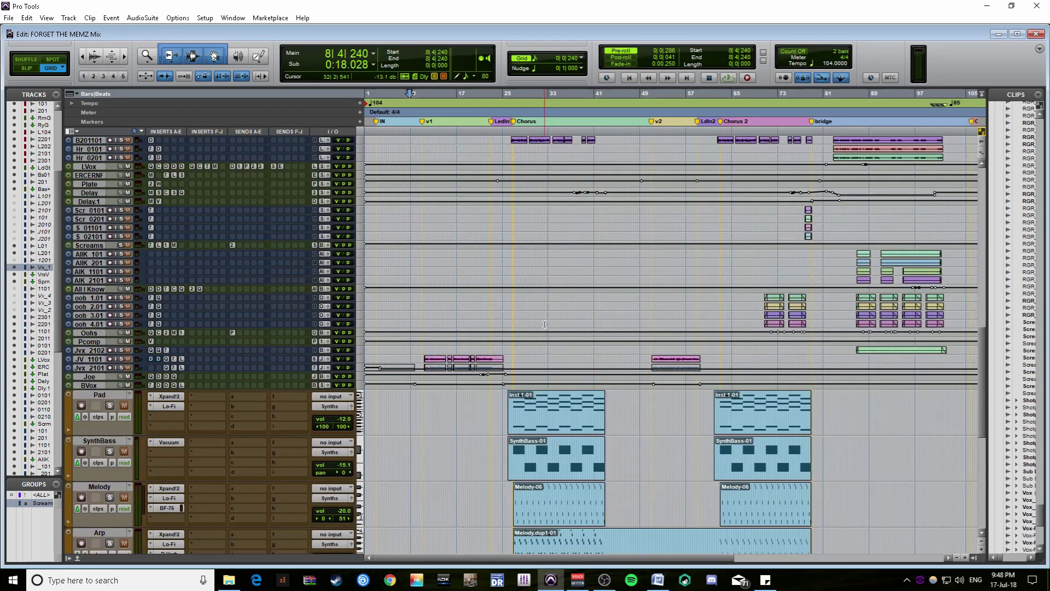
scroll(386, 351, "up", 2)
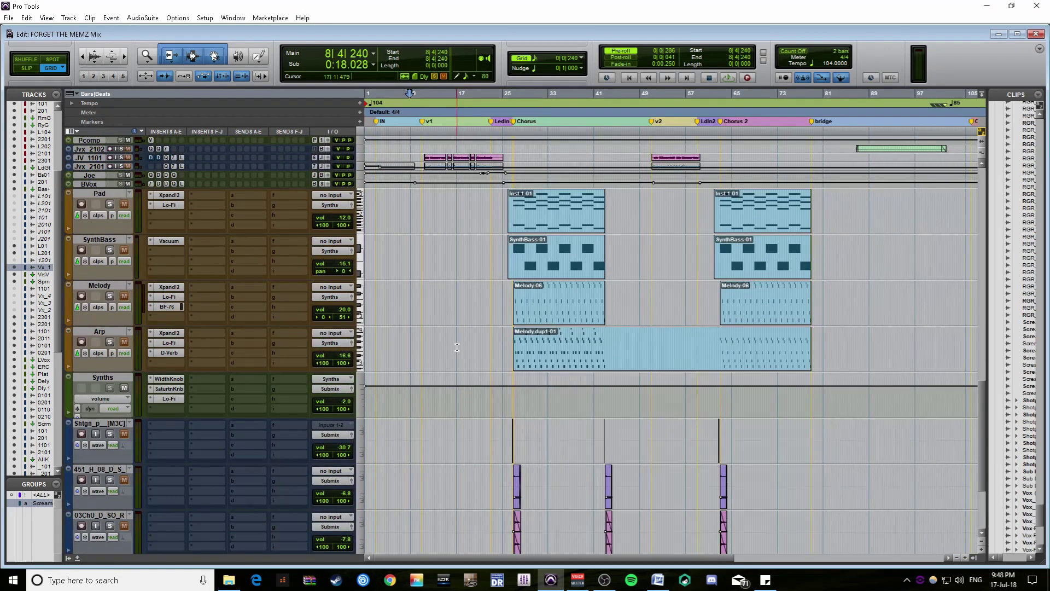
scroll(387, 351, "down", 4)
left_click(100, 288)
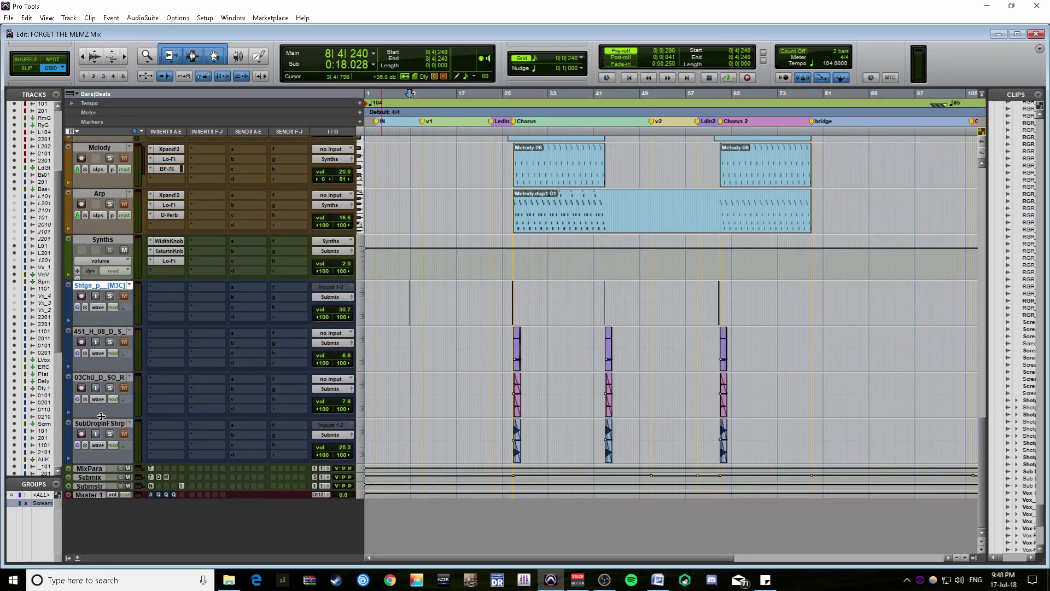
scroll(350, 374, "up", 10)
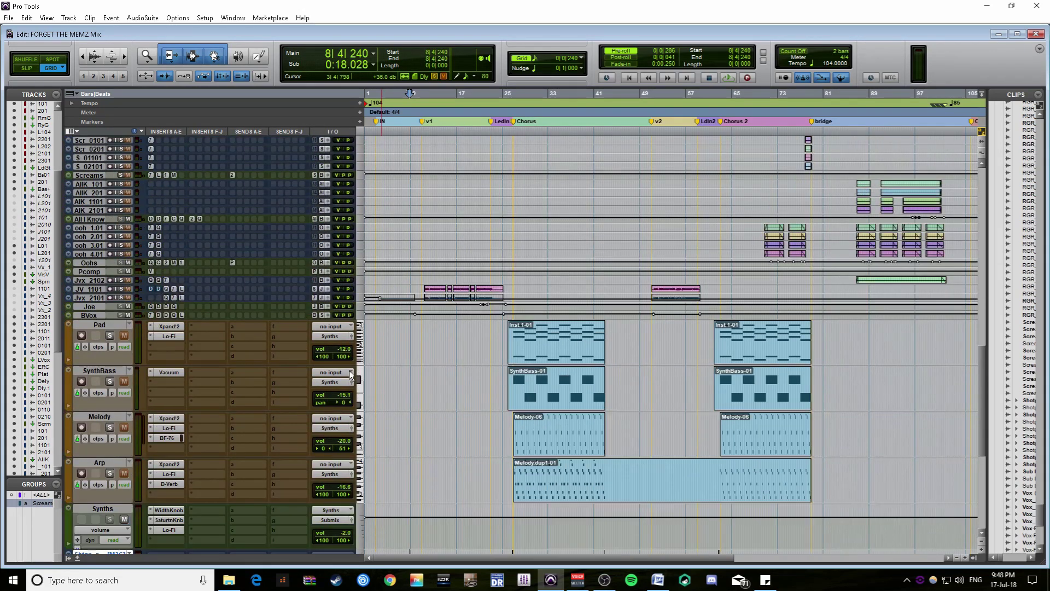
scroll(349, 369, "up", 10)
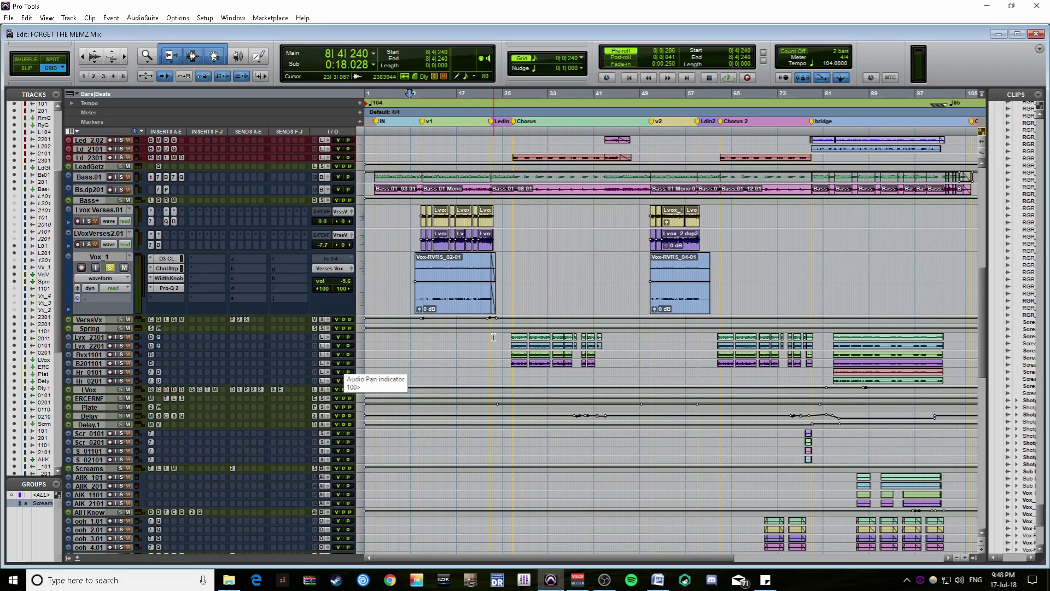
Turn off the Vox_1 solo and place the playback start on Lvx_2301 at 22|4|720.
left_click(494, 331)
left_click(490, 338)
scroll(547, 336, "down", 3)
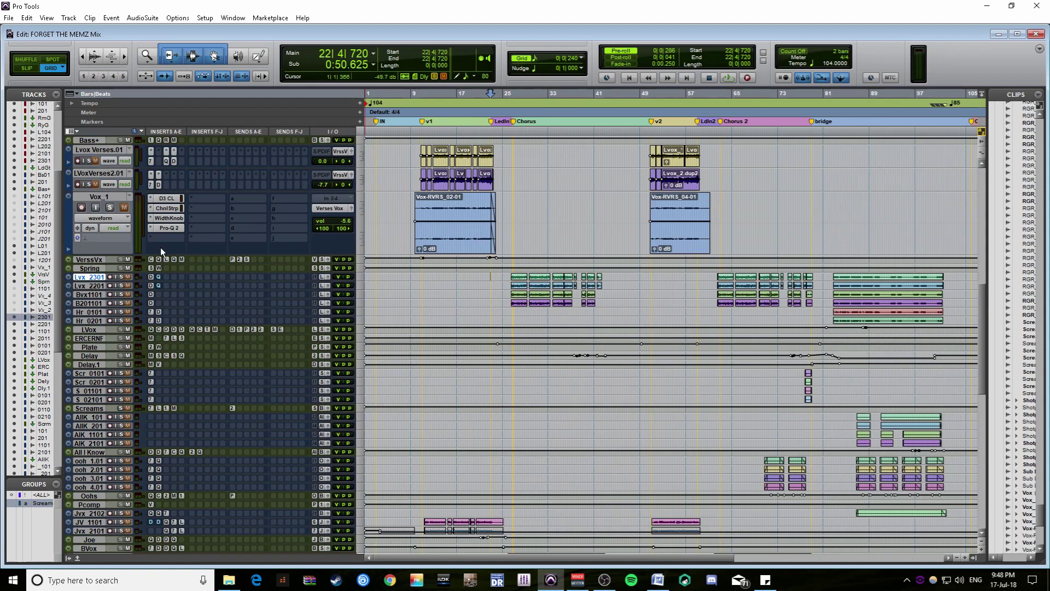
scroll(229, 371, "down", 15)
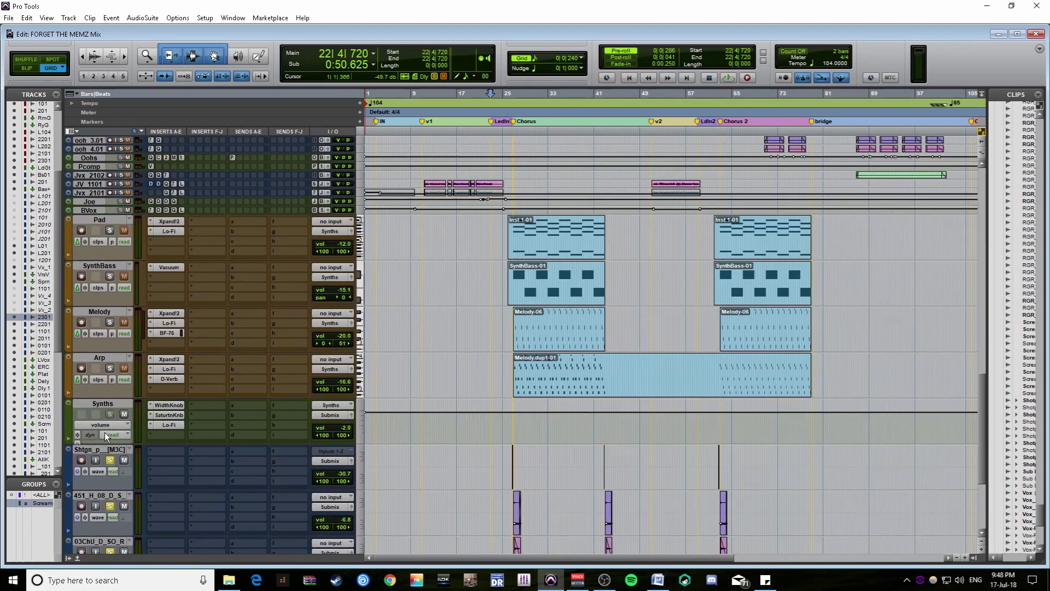
scroll(457, 403, "up", 15)
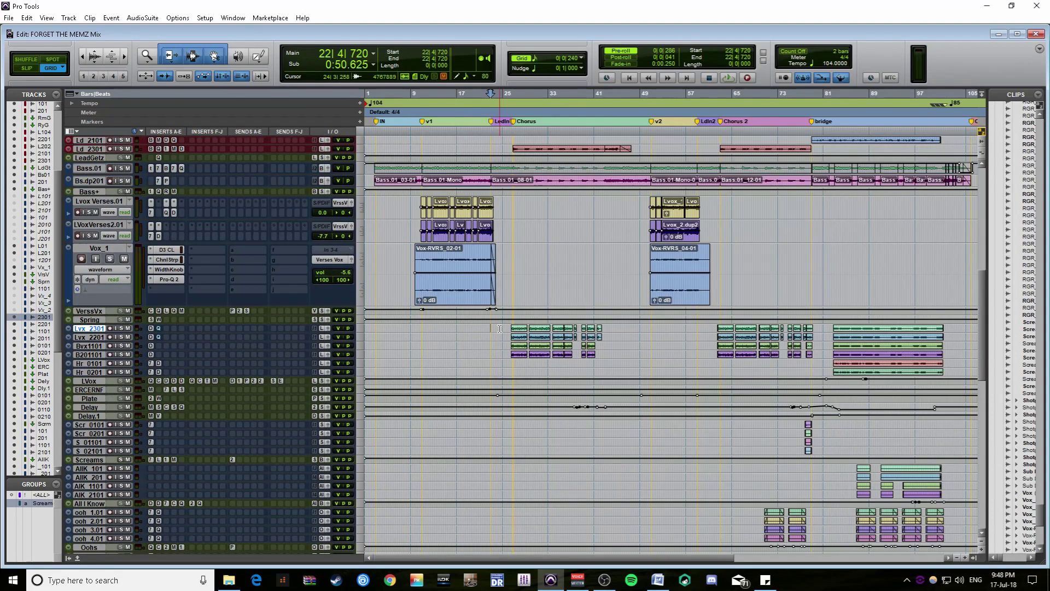
Play the full mix through the lead-in into the chorus from 24|4|000, and move the playback start to 25|3|000.
left_click(499, 328)
key("ctrl+bracketright")
key("ctrl+bracketright")
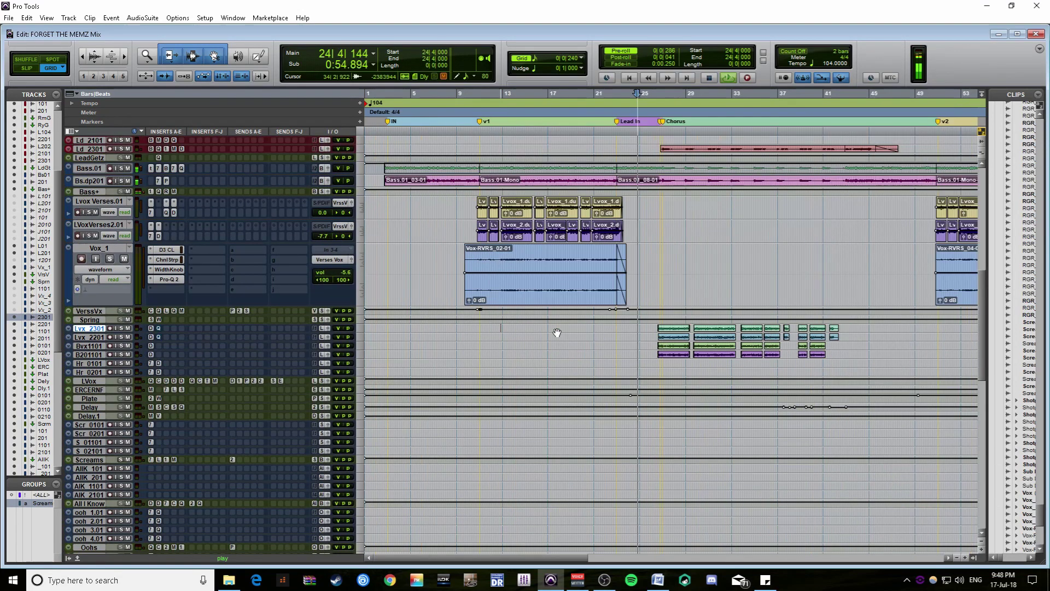
key("space")
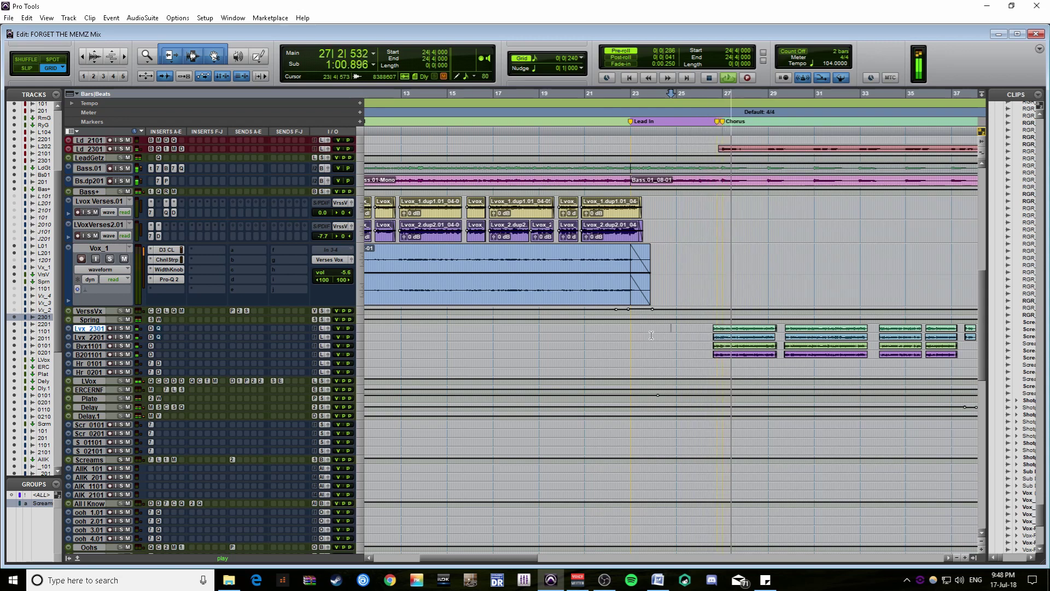
key("ctrl+bracketleft")
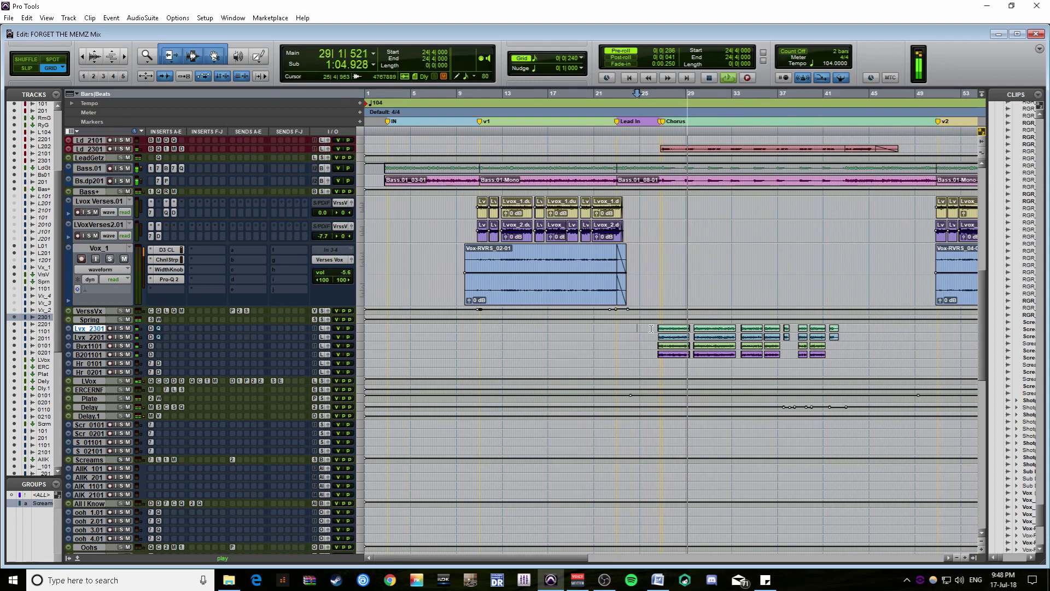
key("space")
left_click(651, 329)
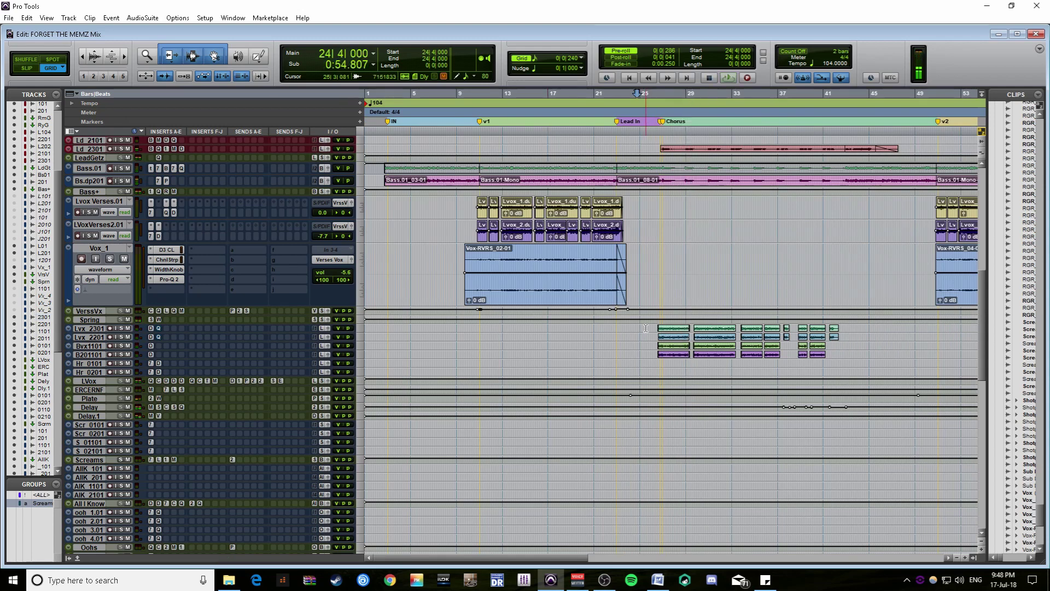
Select the four effect tracks from Shtgn_p through SubDropInFShrp and solo them together.
left_click_drag(983, 286, 982, 444)
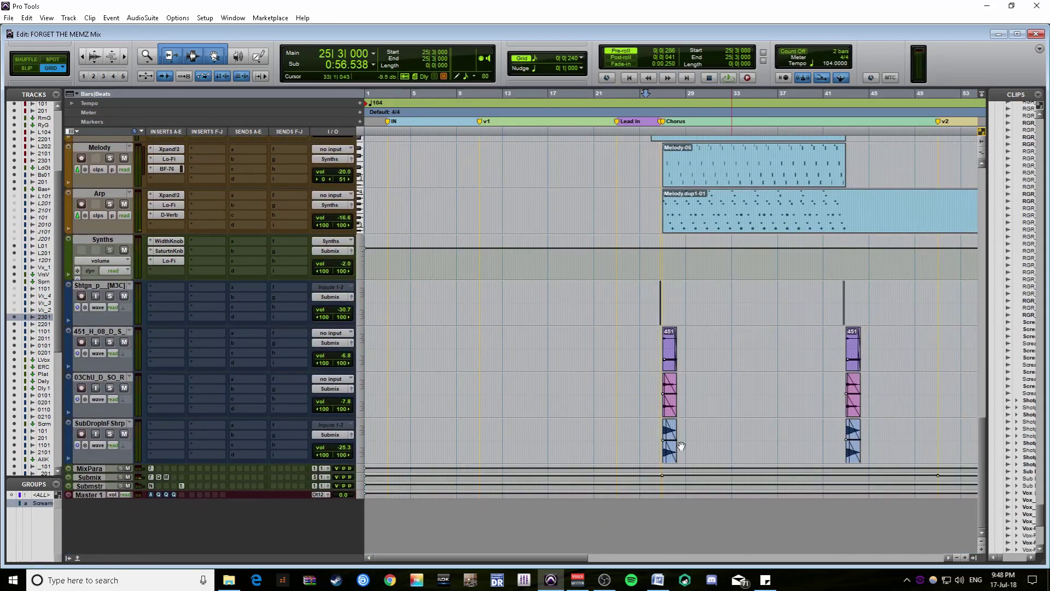
left_click(95, 425)
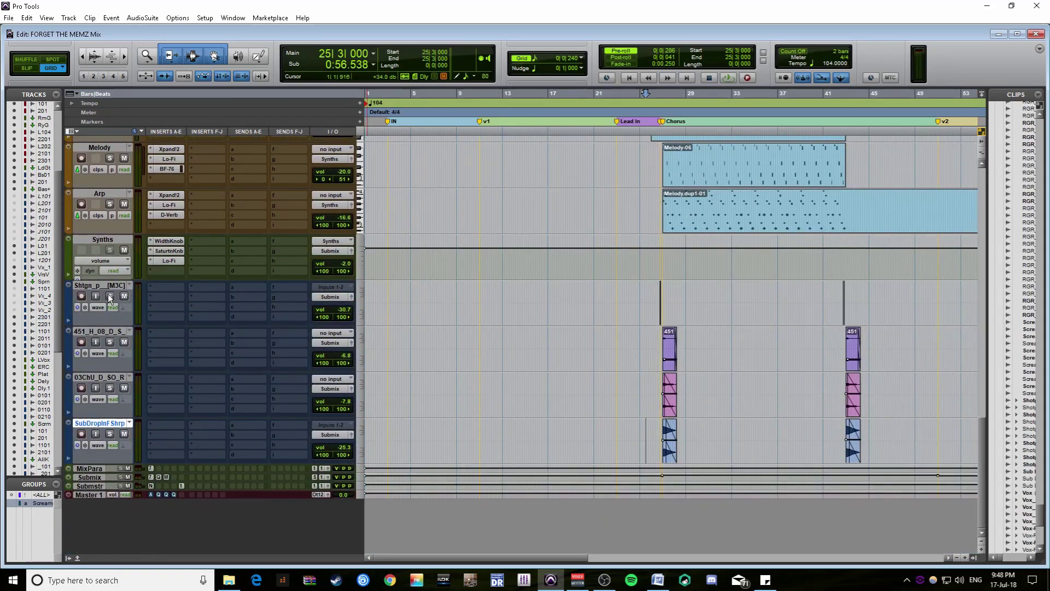
left_click(101, 287, "shift")
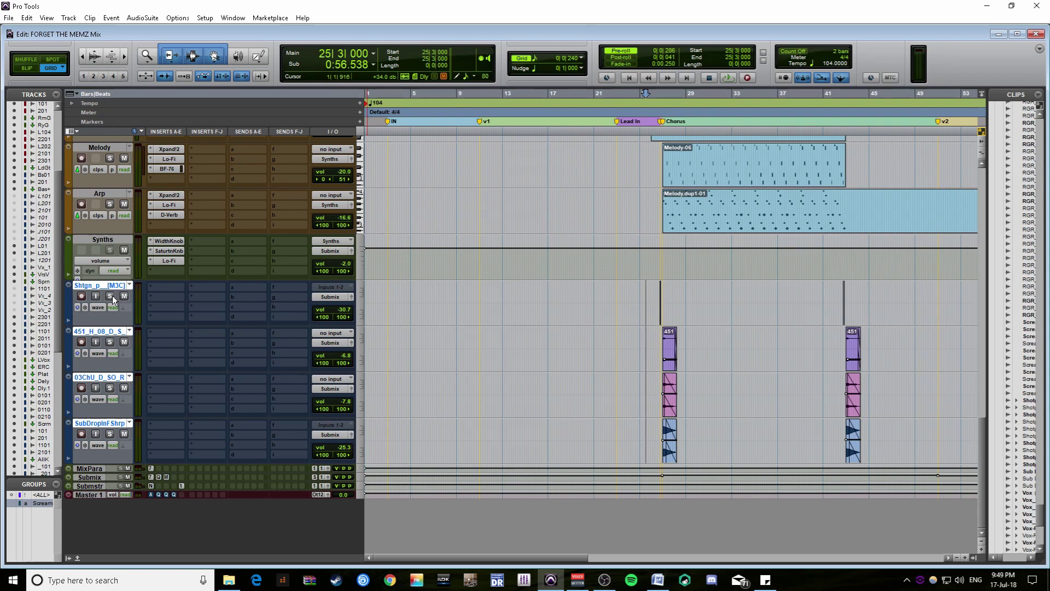
left_click(110, 296)
Play the four soloed effect tracks into the start of the chorus from 26|1|720.
left_click(647, 298)
key("ctrl+]")
key("ctrl+]")
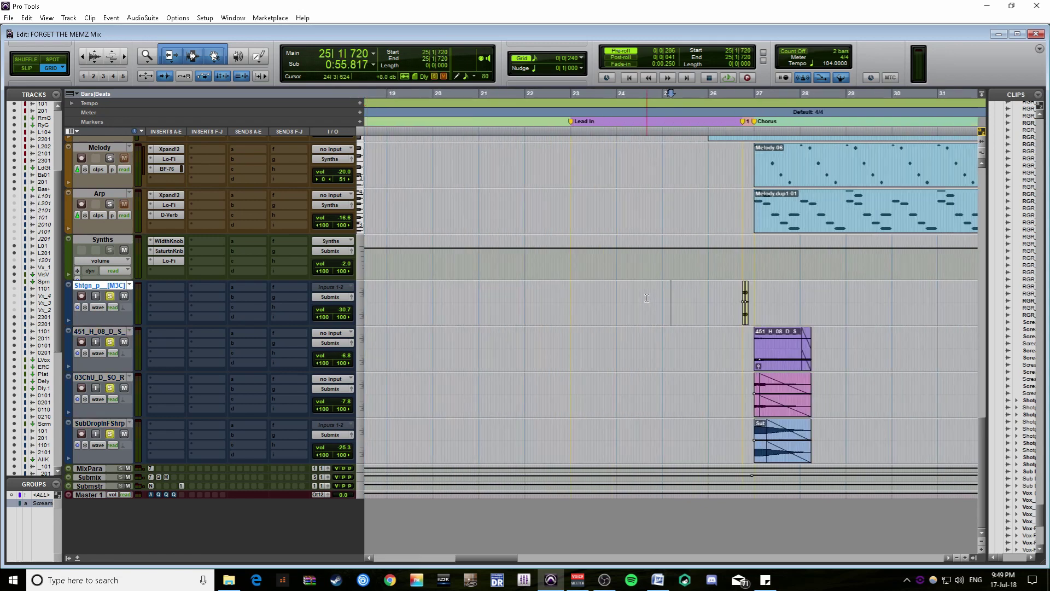
key("ctrl+]")
left_click(761, 294)
key("space")
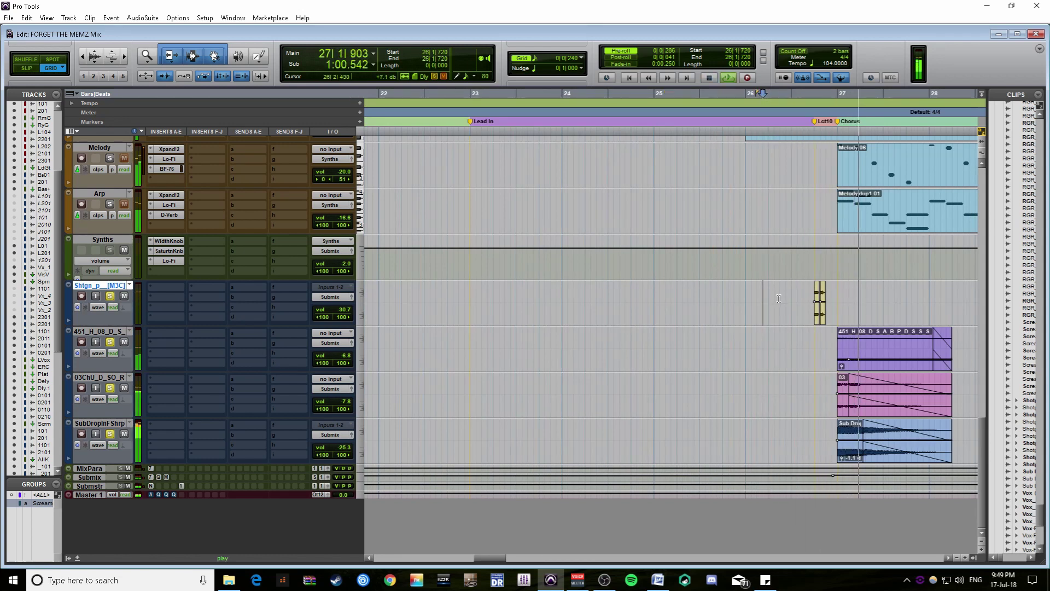
key("ctrl+[")
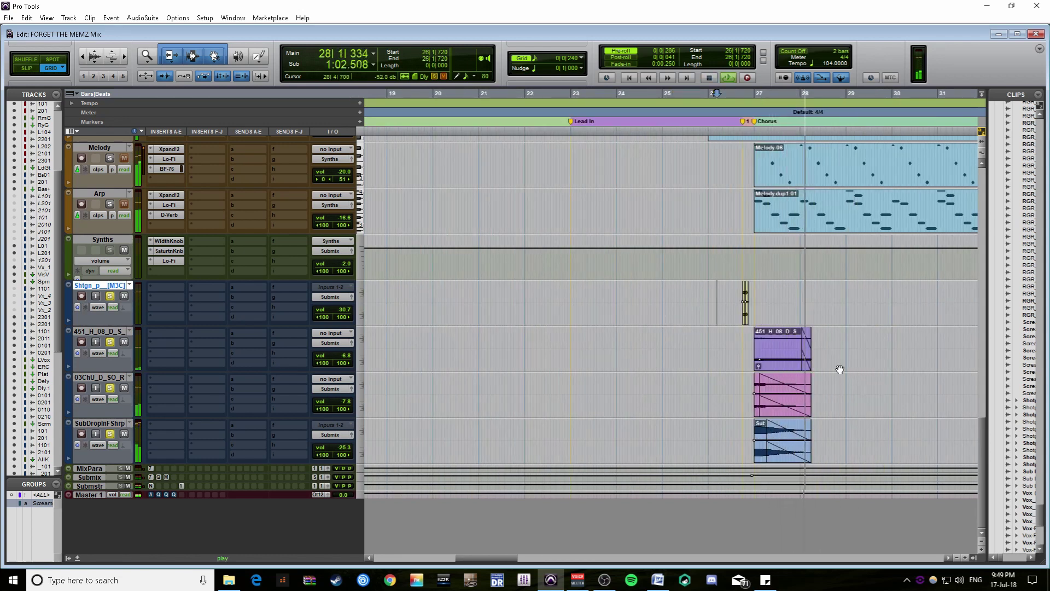
key("space")
Place the cursor at 27|1|000 on the 451_H_08 track and select its clip at the chorus start for closer inspection.
left_click(756, 341)
key("ctrl+]")
key("ctrl+]")
key("ctrl+]")
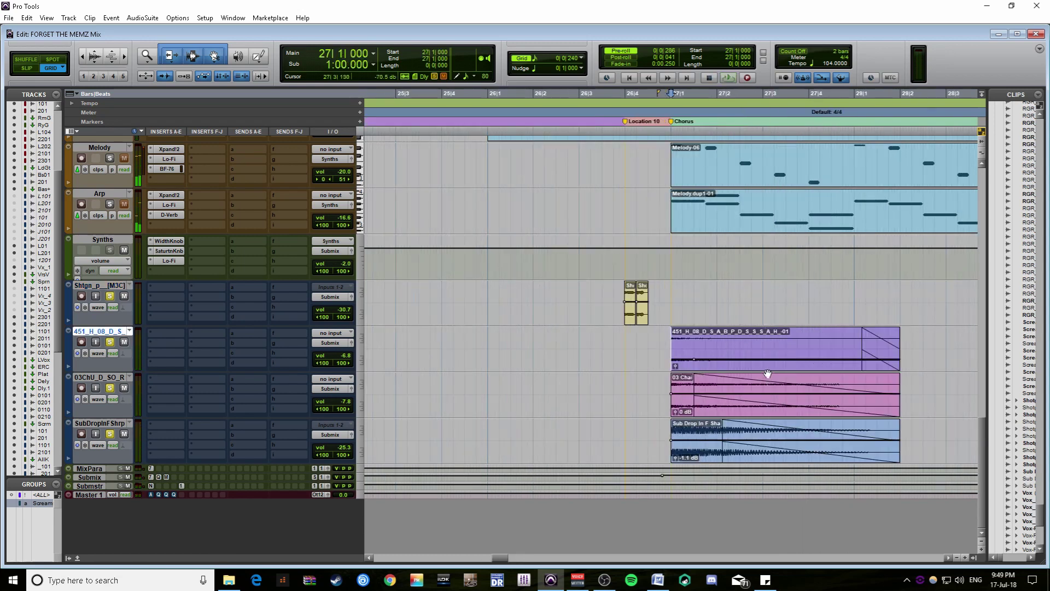
left_click(747, 371)
key("ctrl+[")
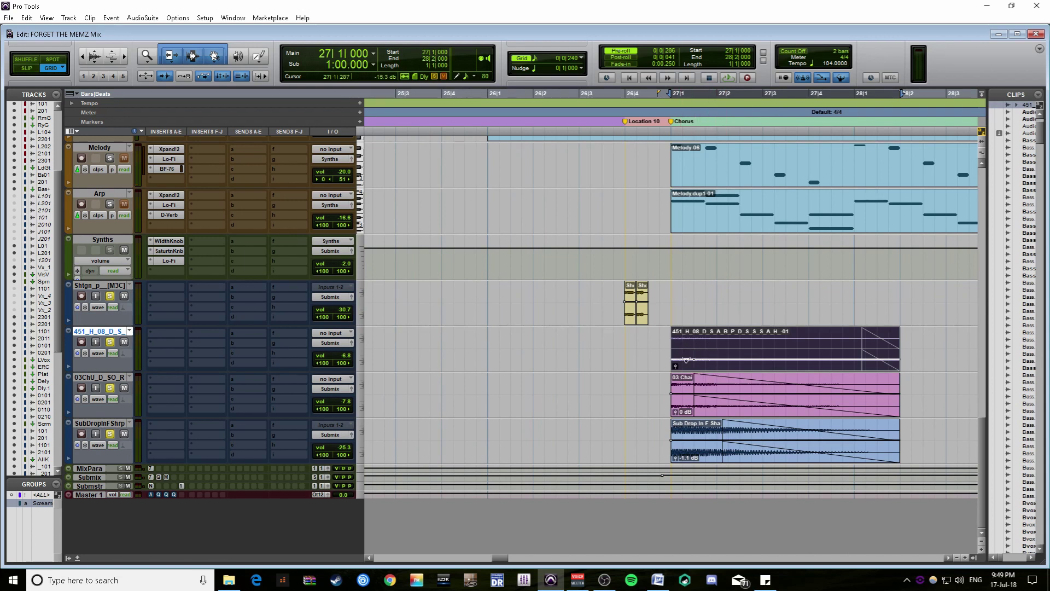
Solo only the Shtgn_p track, play its shotgun pump clips from 26|3|948, and clear the solo.
left_click(110, 343, "ctrl")
left_click(575, 294)
key("Tab")
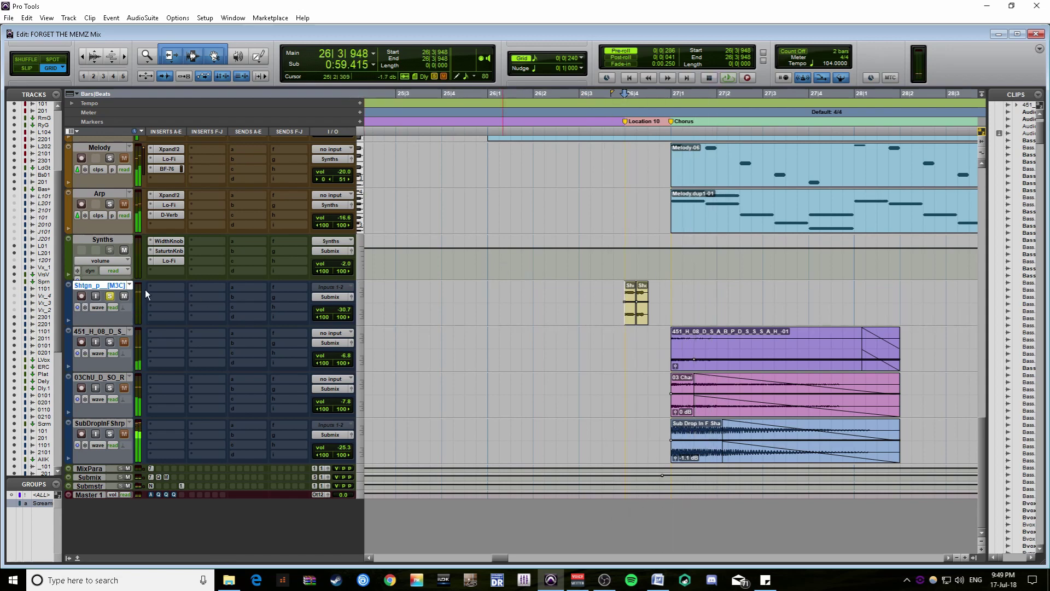
key("space")
left_click(110, 296)
Solo the Drums track, play its transition into the chorus from 26|3|000, and clear the solo.
scroll(612, 324, "up", 6)
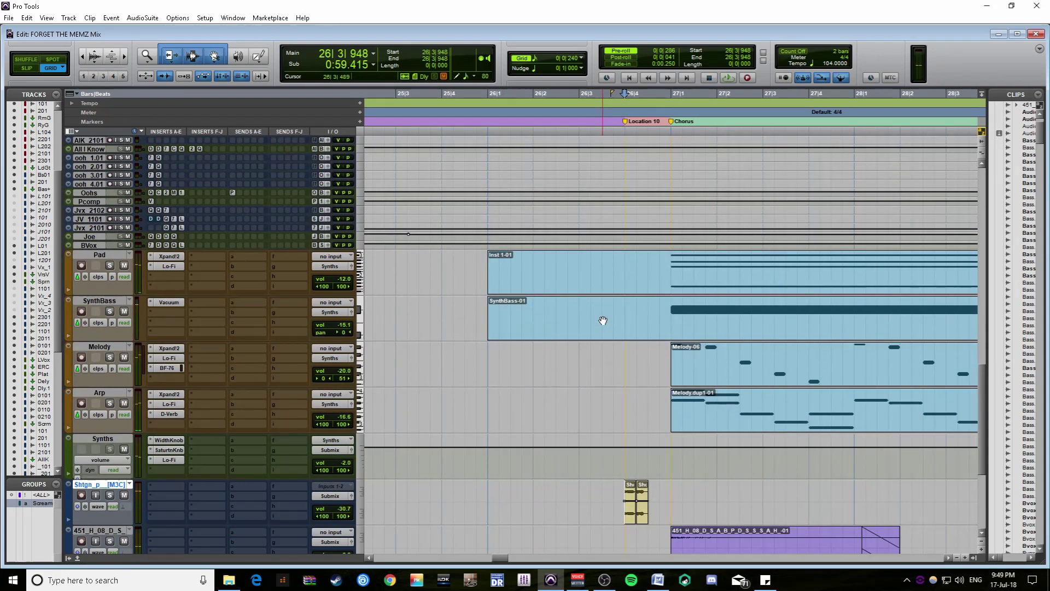
left_click_drag(976, 367, 983, 224)
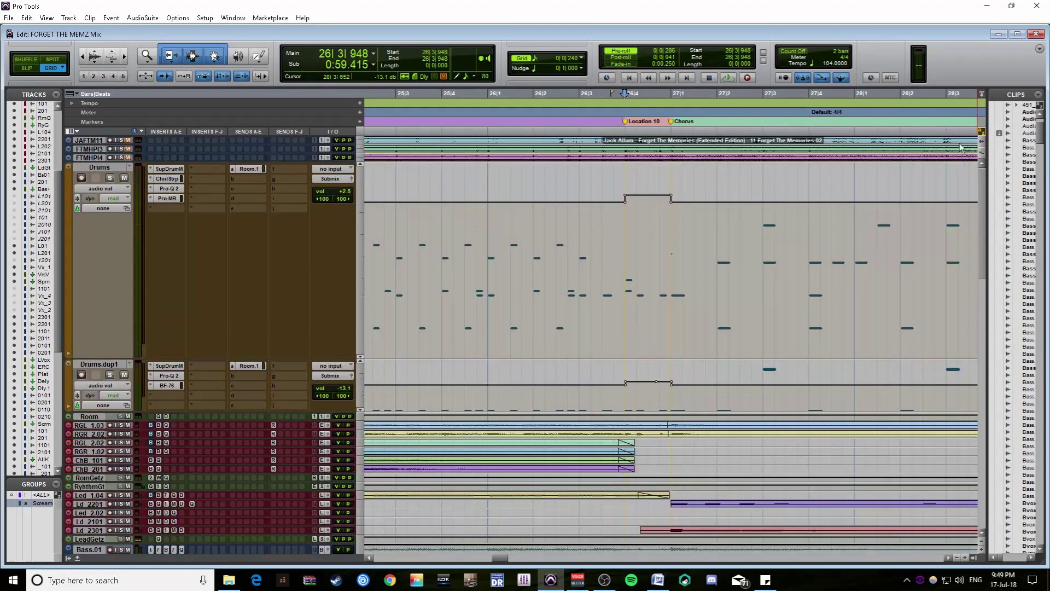
left_click(112, 178)
left_click(579, 237)
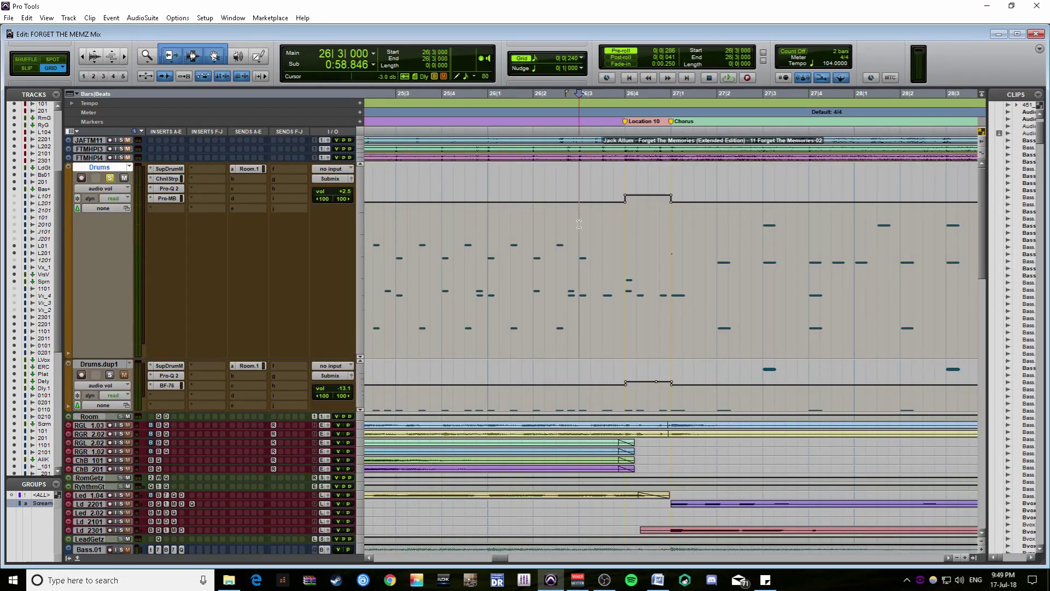
key("space")
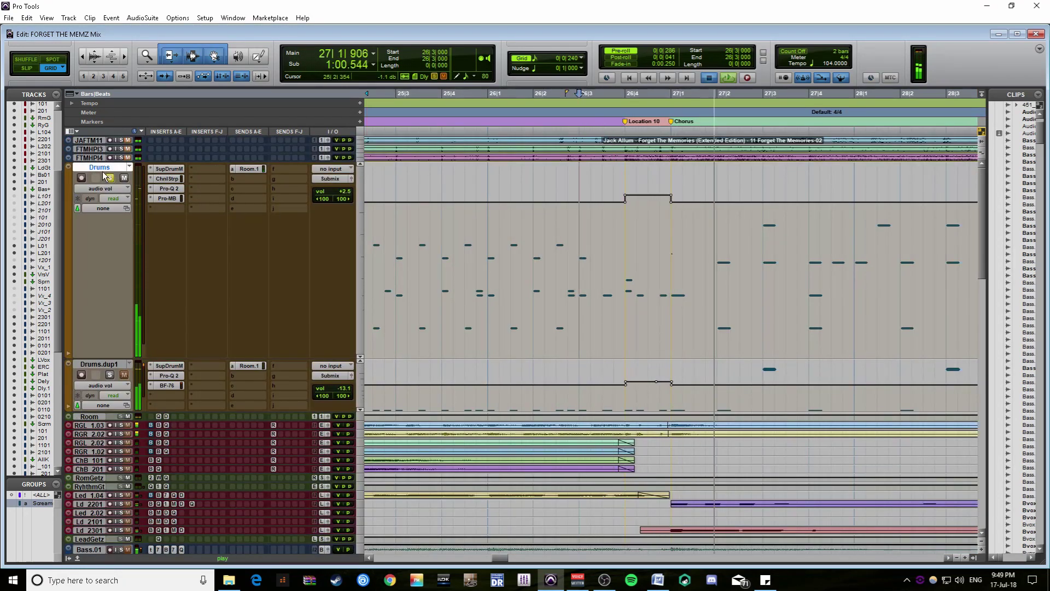
key("space")
left_click(109, 178)
Solo the 451_H_08 and 03ChU effect tracks and play their clips from 27|1|000.
left_click_drag(983, 235, 992, 517)
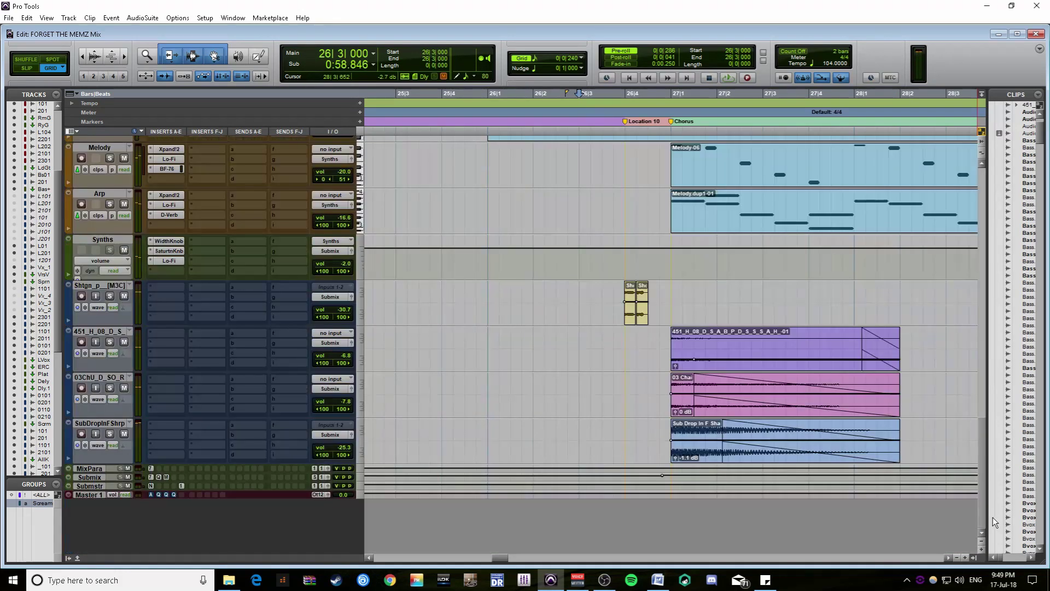
left_click(110, 388)
left_click(446, 368)
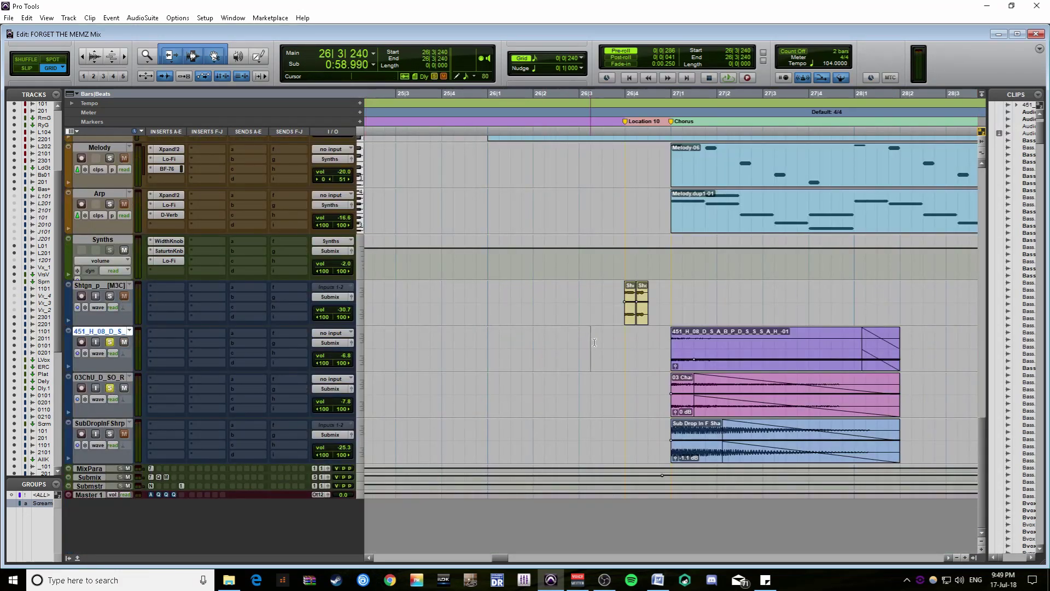
key("Tab")
key("space")
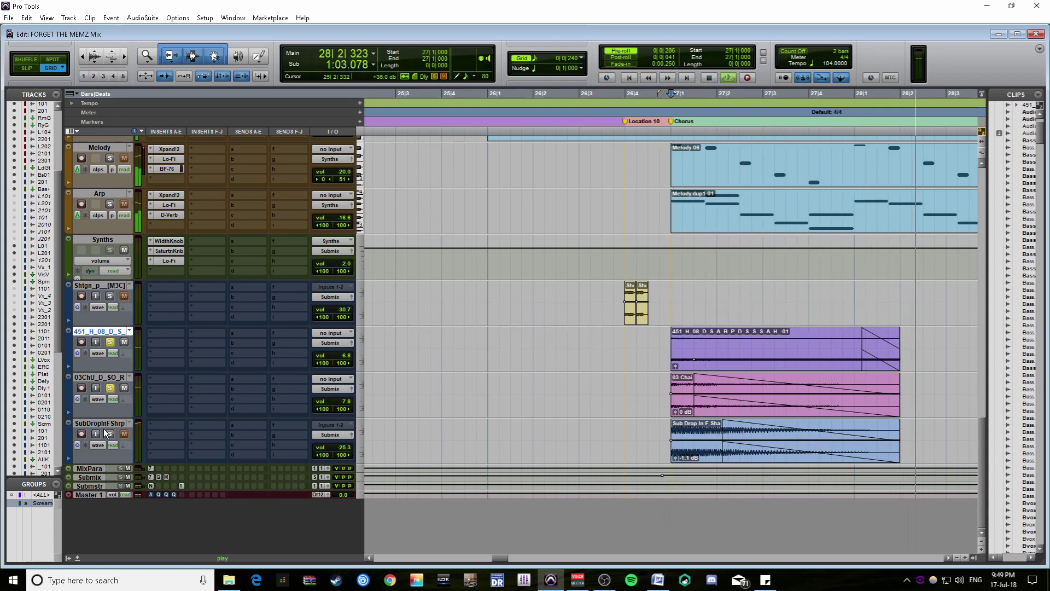
key("space")
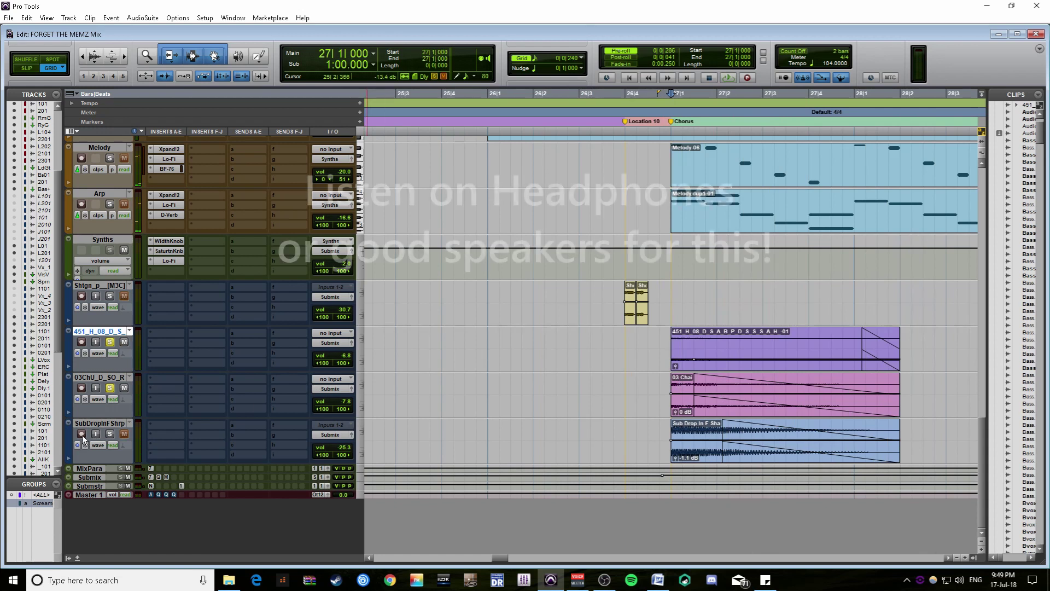
Solo only the SubDropInFShrp track and play its sub drop into the chorus from 26|3|720.
left_click(109, 434)
left_click(614, 431)
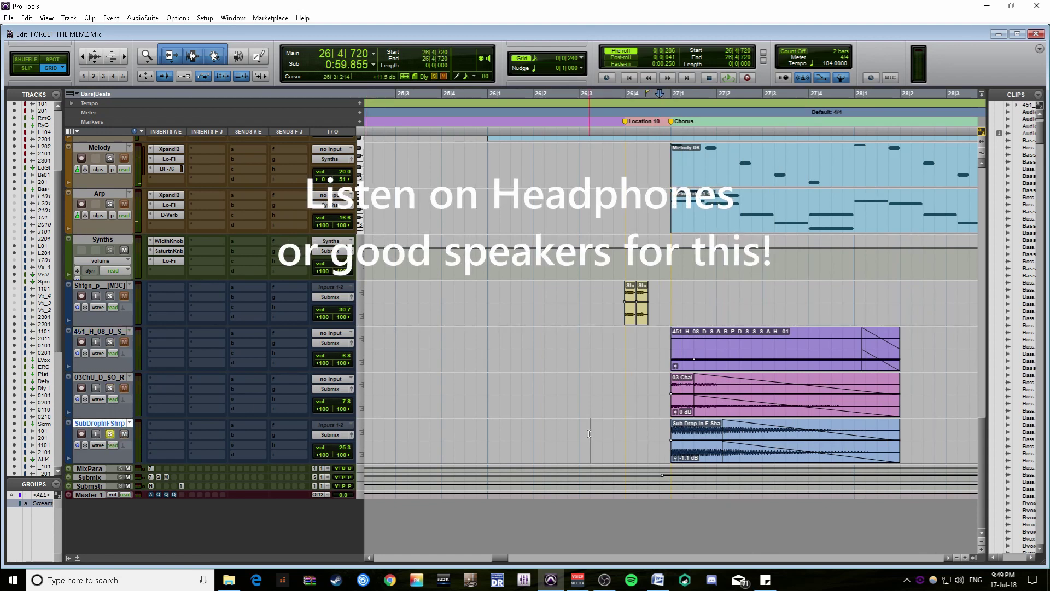
key("space")
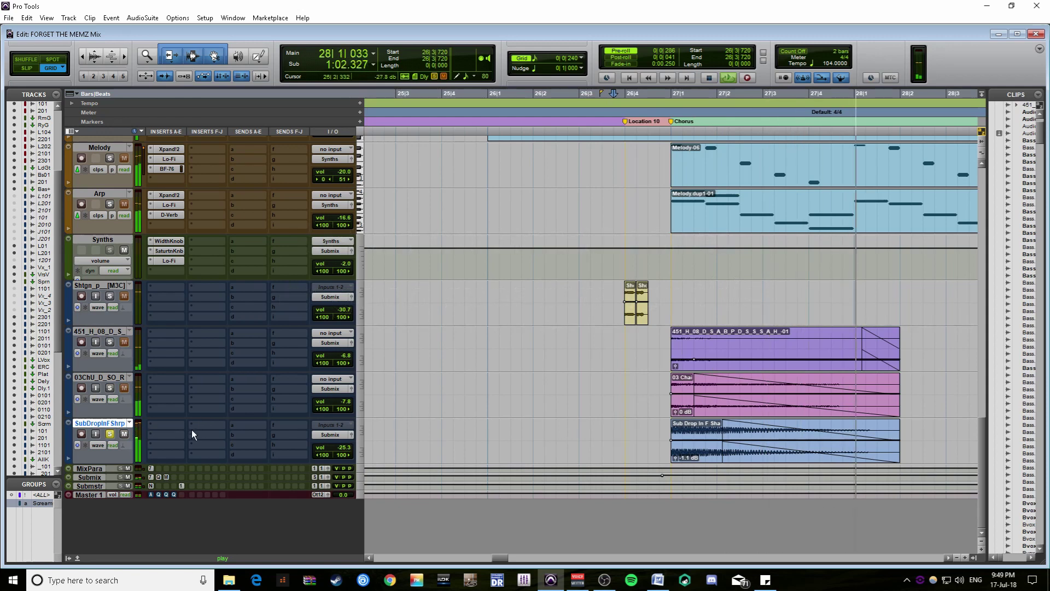
key("space")
Inspect the sub drop waveform closely around 27|1|480 and clear the SubDropInFShrp solo.
left_click(698, 432)
key("ctrl+bracketright")
key("ctrl+bracketright")
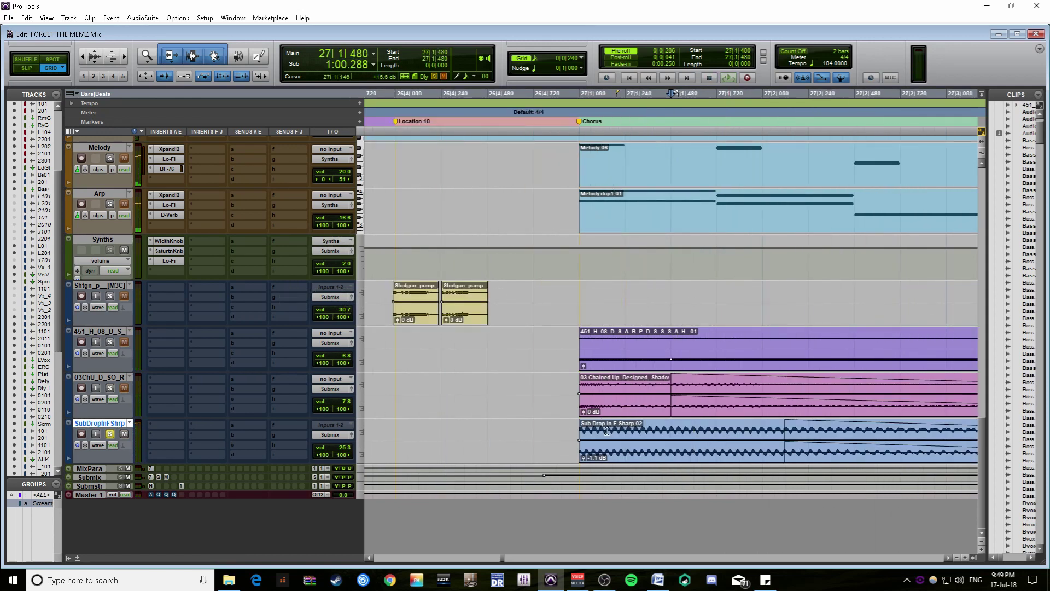
key("ctrl+bracketleft")
key("ctrl+bracketleft")
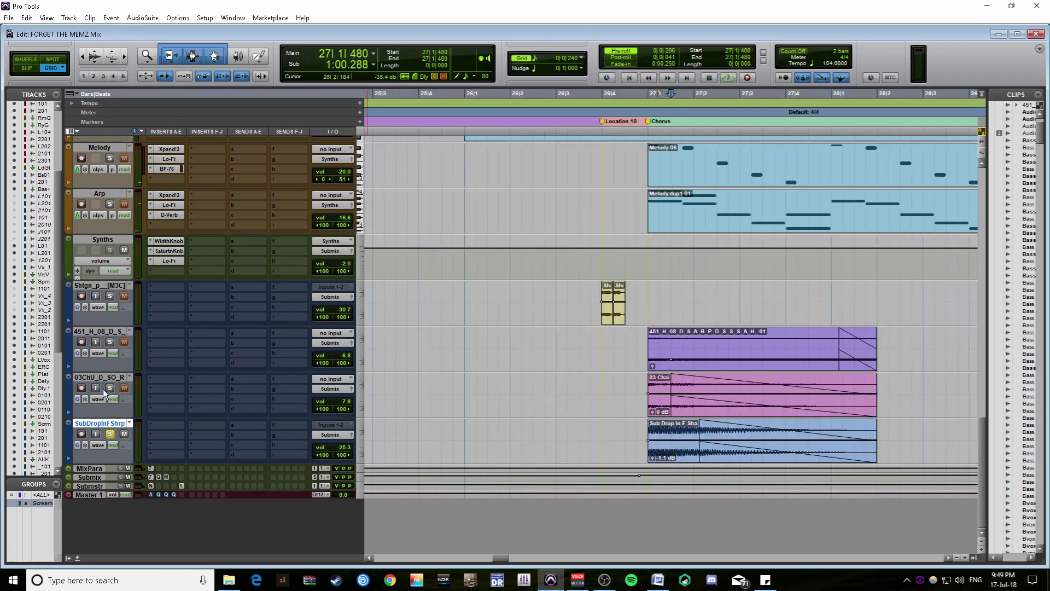
left_click(110, 433)
Place the playback start on the 451_H_08 track at 41|2|720, ahead of its second clip.
key("ctrl+bracketleft")
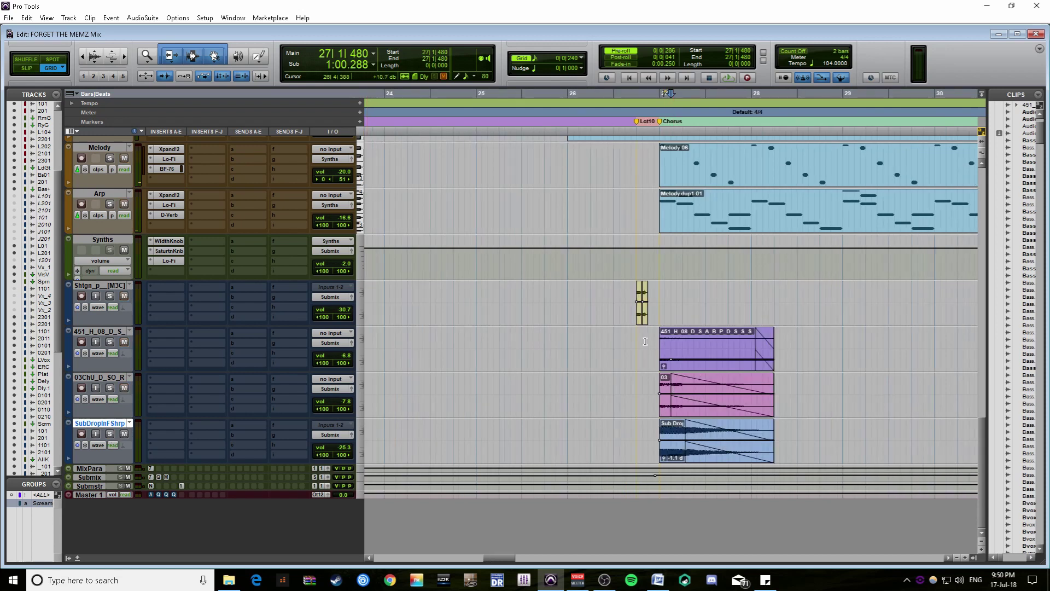
key("ctrl+bracketleft")
key("ctrl+bracketleft")
key("ctrl+bracketleft")
left_click(828, 337)
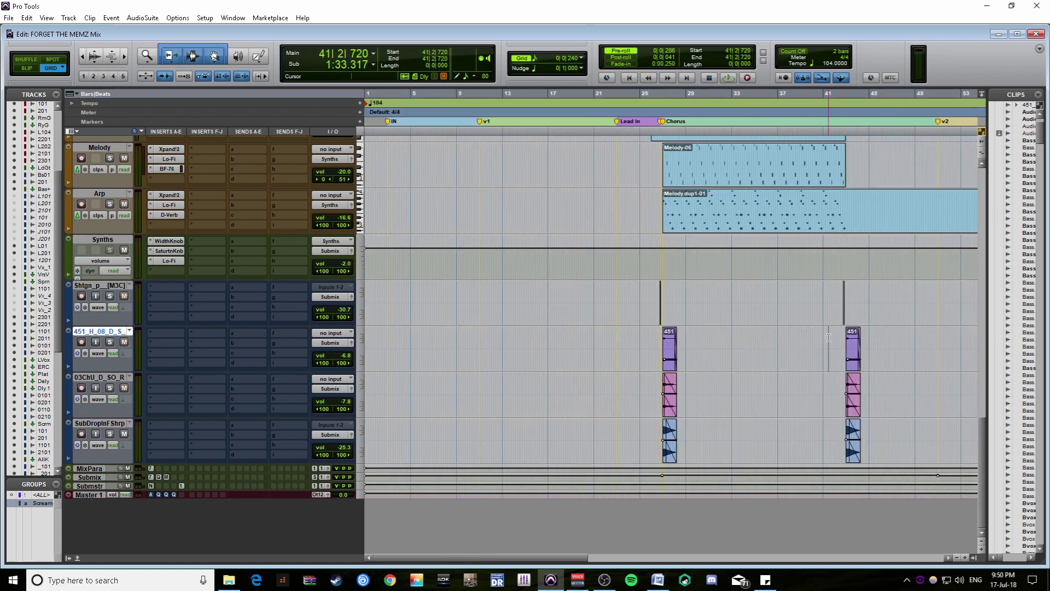
Mute the four effect tracks from Shtgn to SubDropInFShrp and play the chorus entry from 26|1|240 without them.
key("ctrl+bracketleft")
key("ctrl+bracketleft")
key("ctrl+bracketright")
key("ctrl+bracketright")
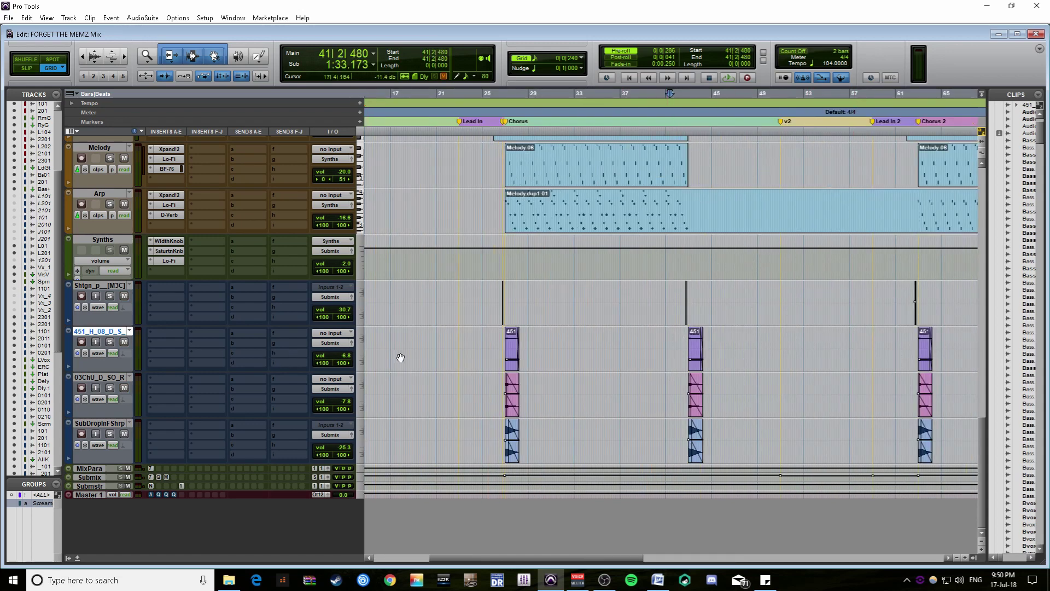
left_click_drag(497, 295, 548, 459)
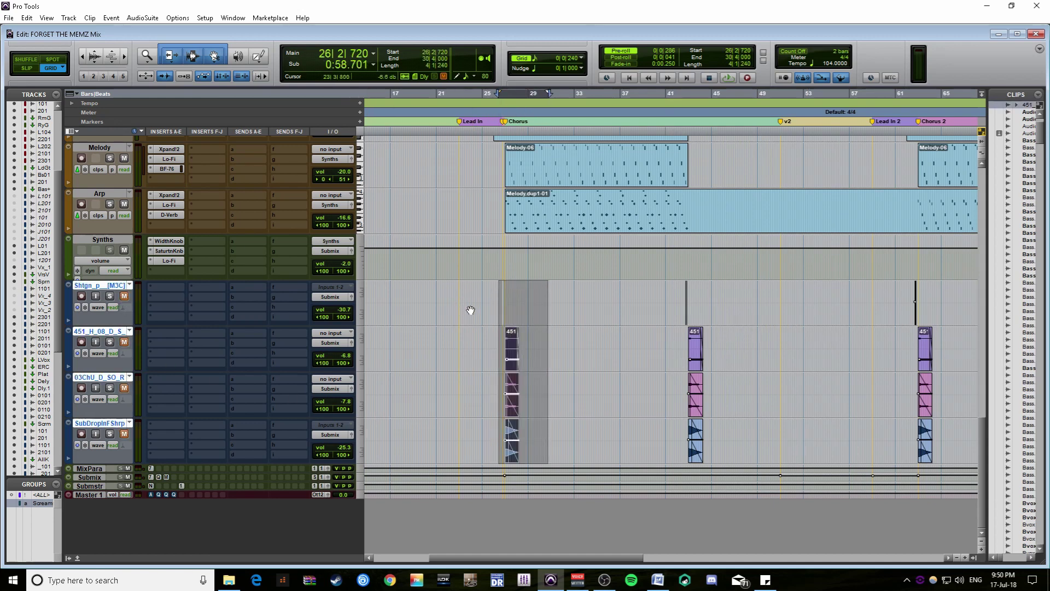
left_click(494, 308)
key("space")
key("ctrl+bracketright")
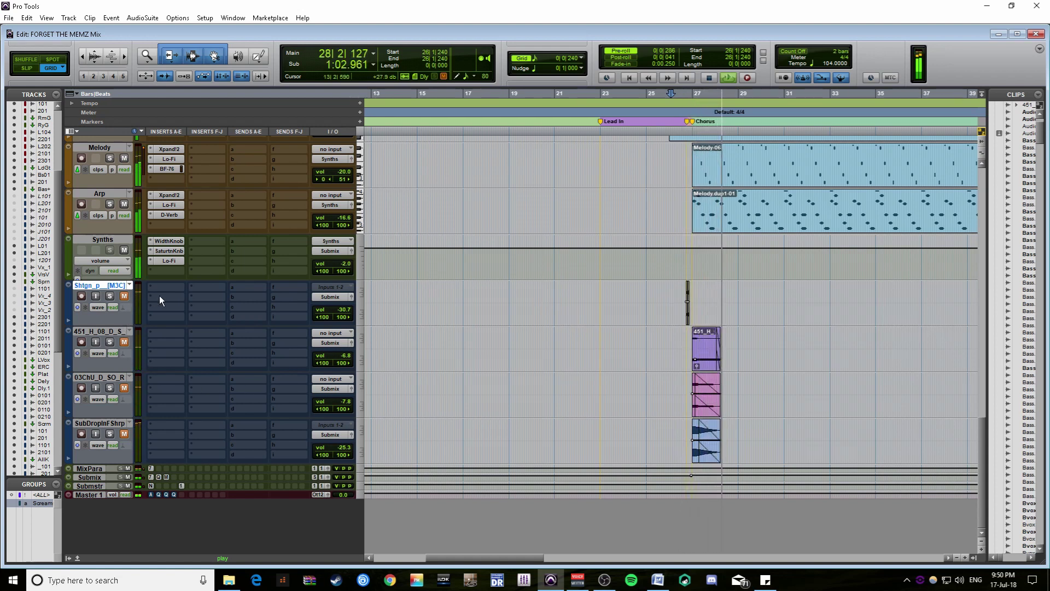
key("space")
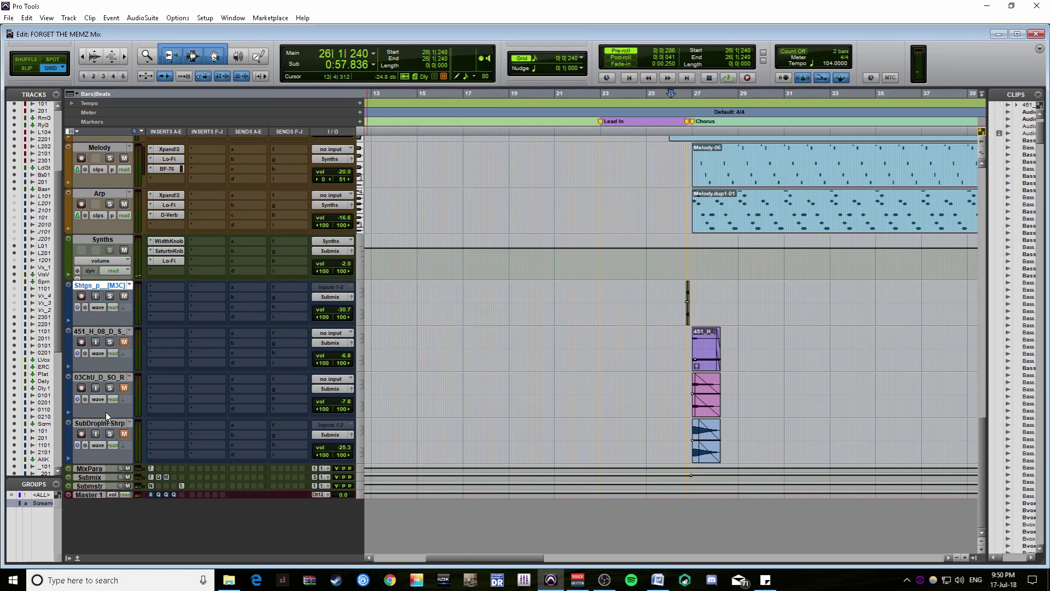
Unmute the four effect tracks, play the chorus entry from 25|4|000, and place the start at 26|2|720 on the Shtgn track.
left_click(663, 340)
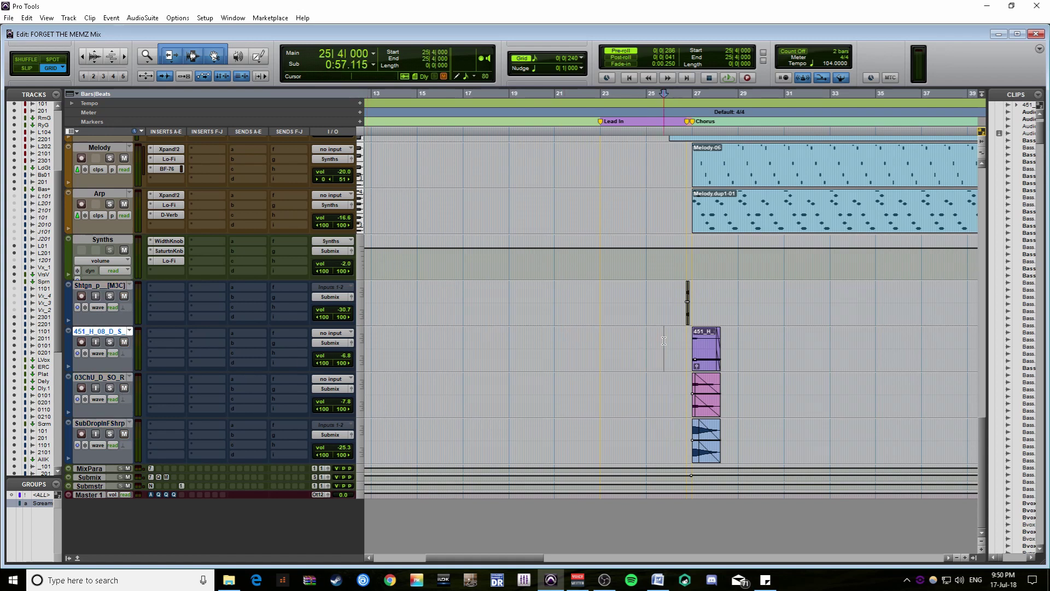
key("space")
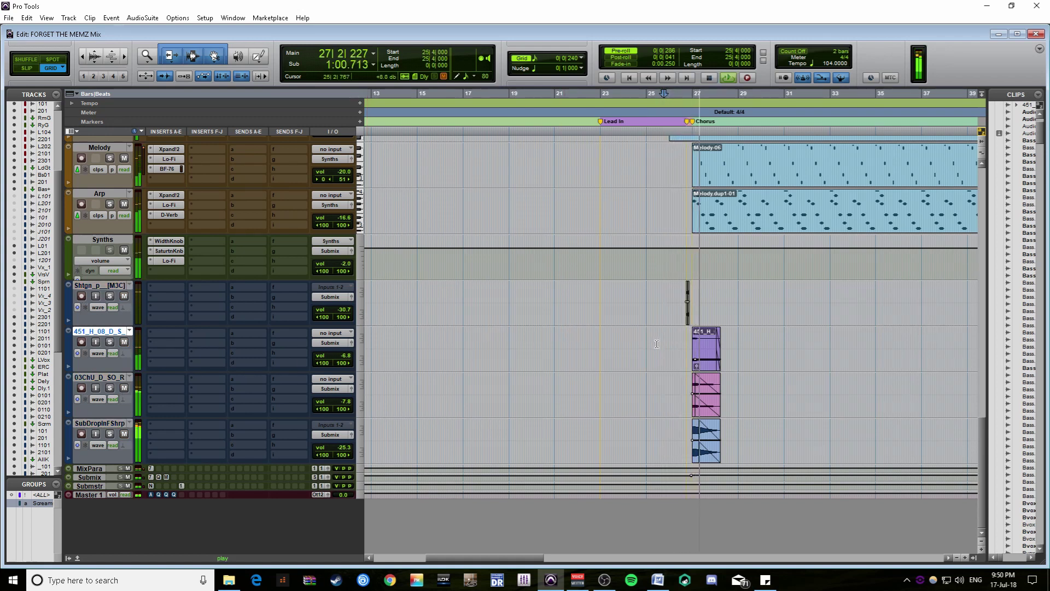
key("space")
left_click(680, 296)
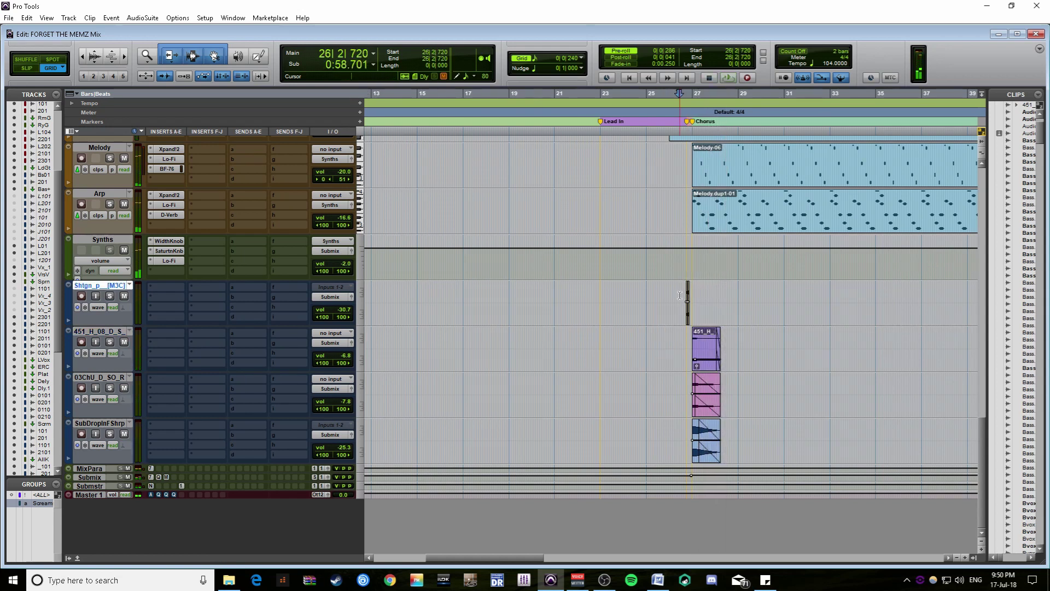
Place the playback start at 26|1|000 and solo the Pad, SynthBass, Melody and Arp tracks together.
key("ctrl+bracketleft")
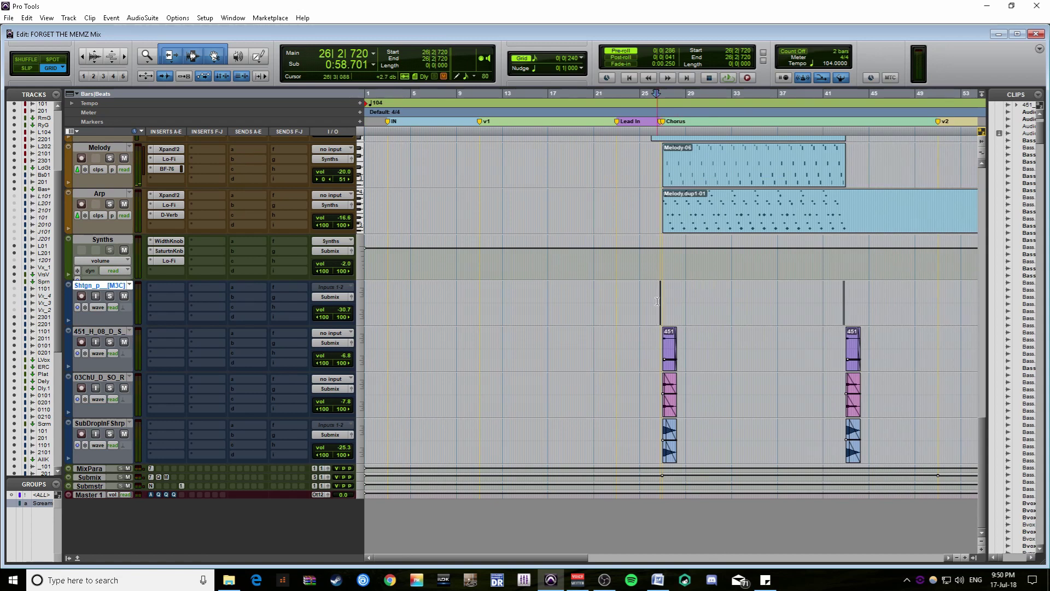
scroll(585, 325, "up", 3)
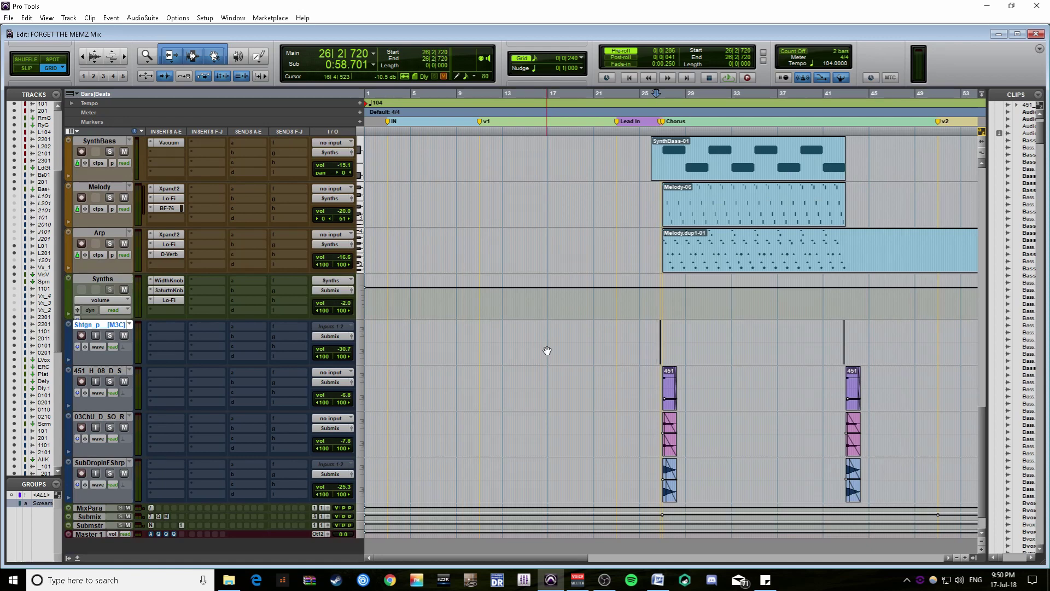
scroll(211, 361, "up", 5)
left_click(104, 296)
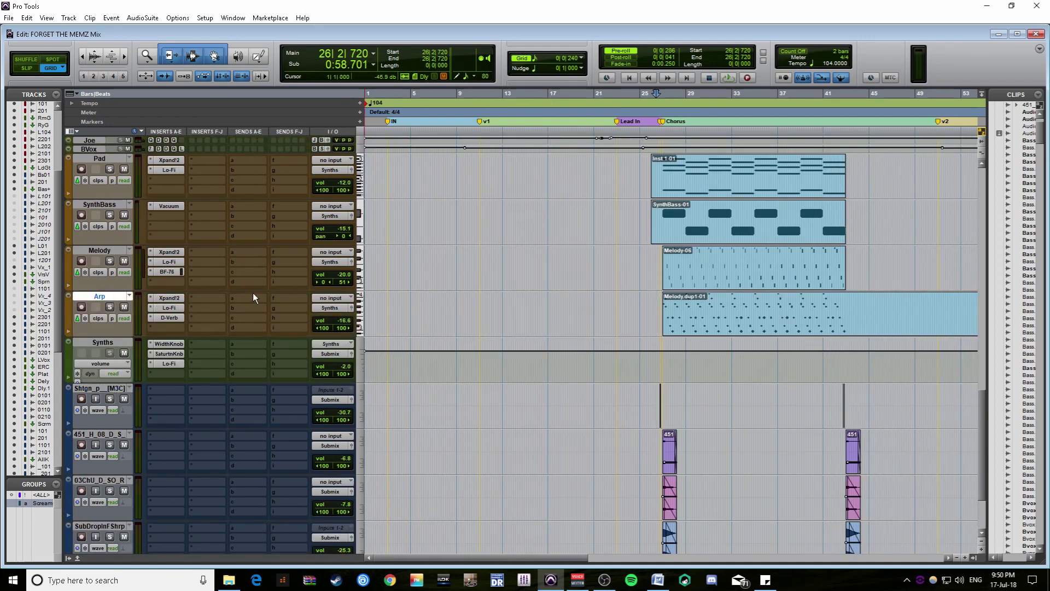
left_click(110, 158, "shift")
scroll(278, 300, "up", 8)
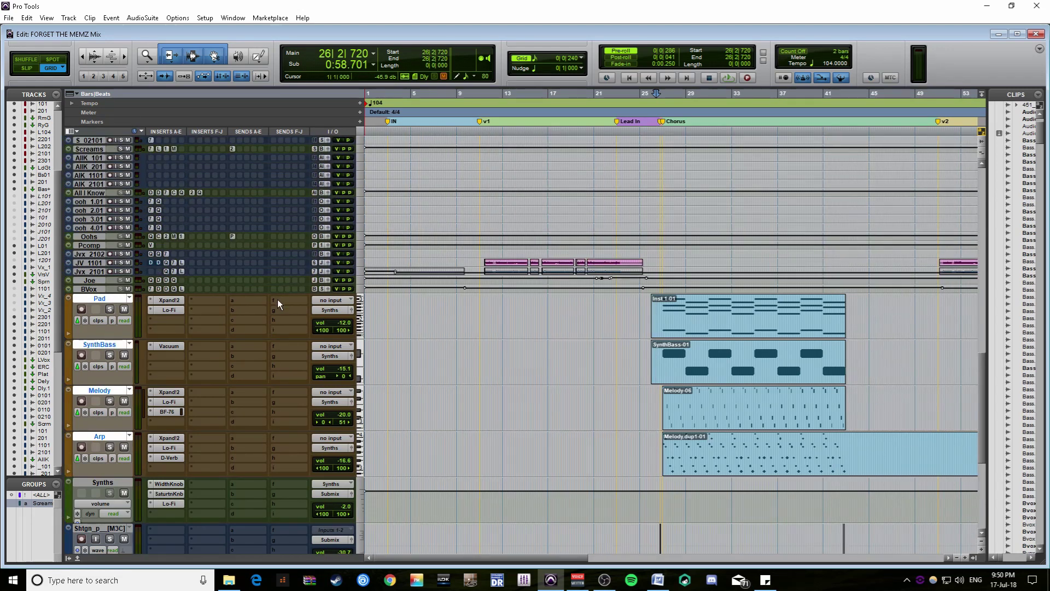
scroll(632, 286, "down", 2)
scroll(570, 280, "up", 1)
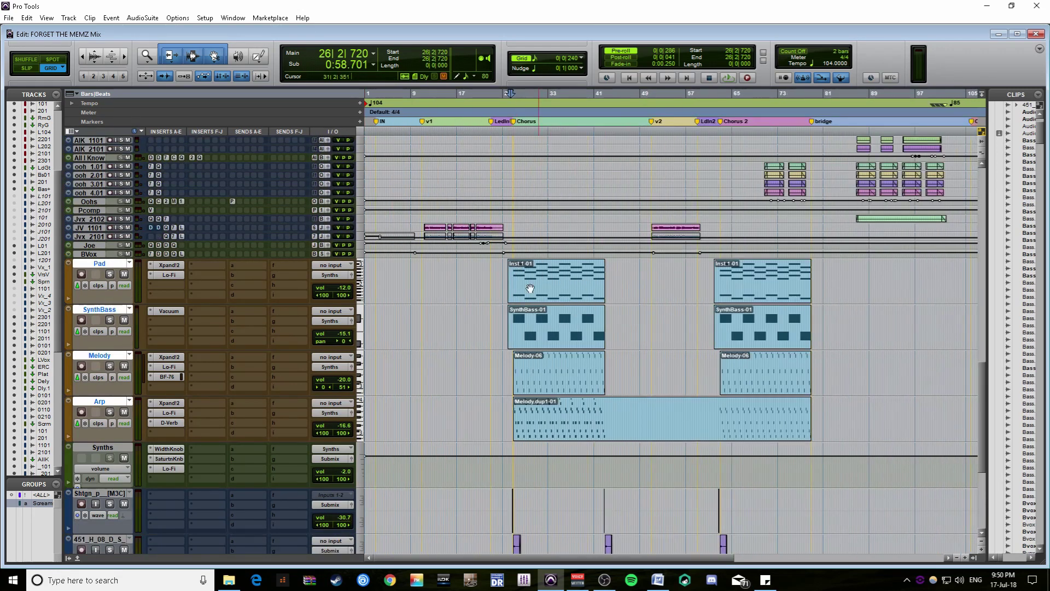
left_click(488, 271)
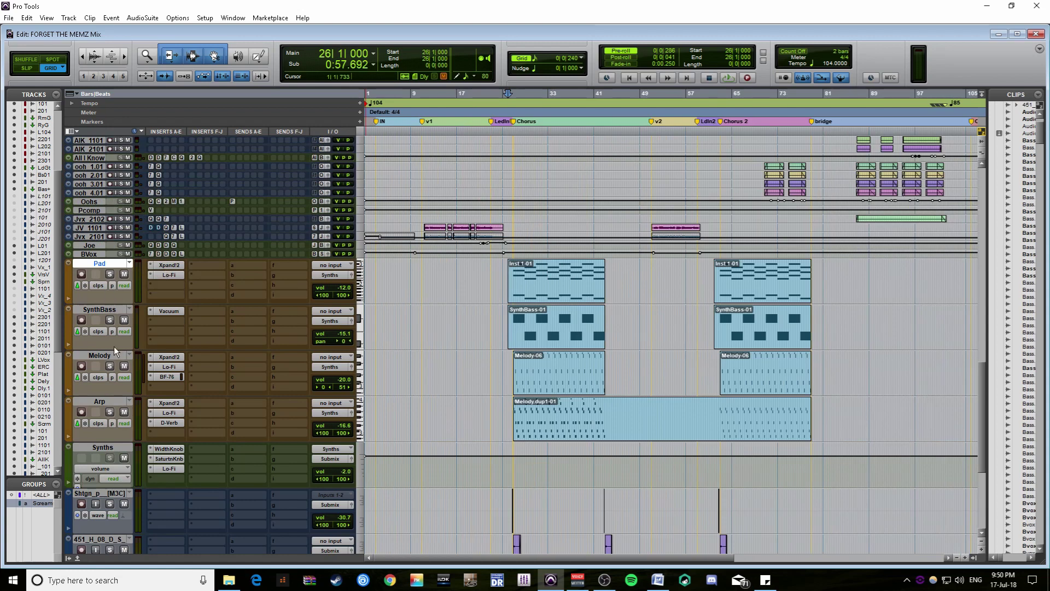
left_click(104, 402, "shift")
left_click(109, 411, "alt+shift")
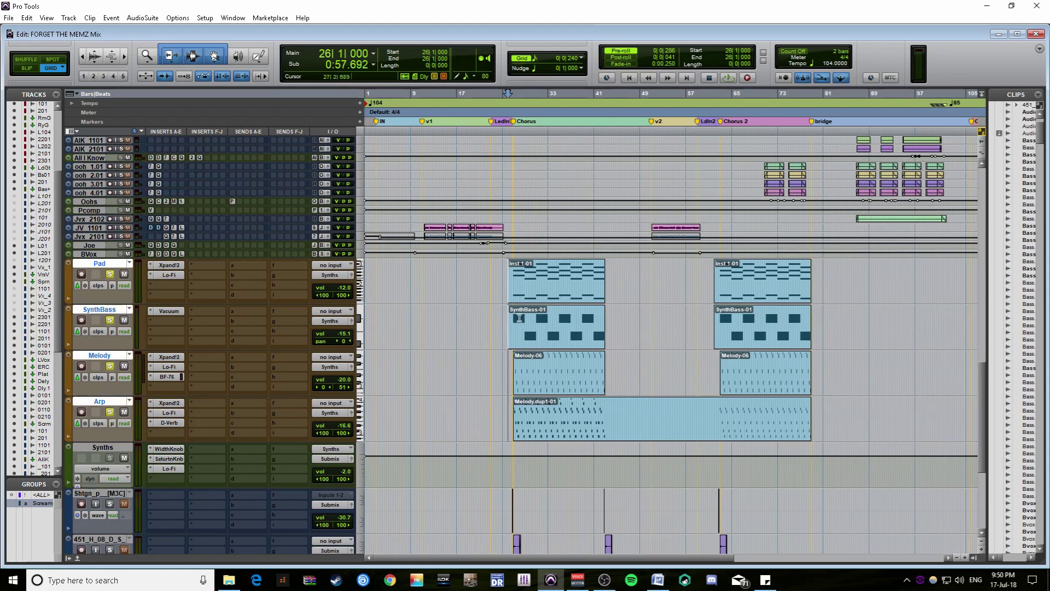
Play the four soloed synth tracks into the chorus from 26|3|720.
left_click(488, 273)
left_click(492, 271)
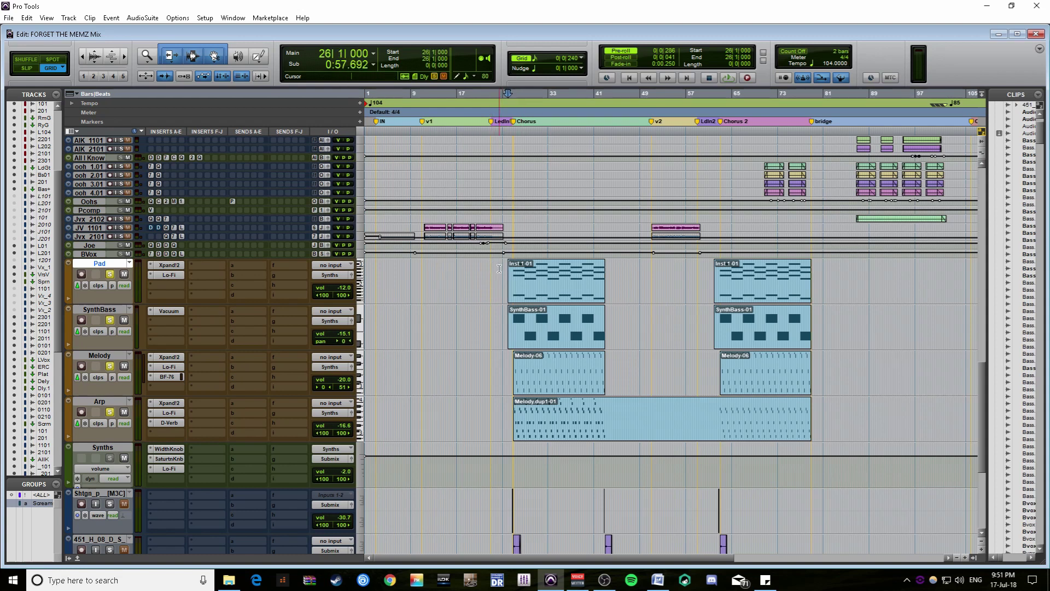
key("ctrl+bracketright")
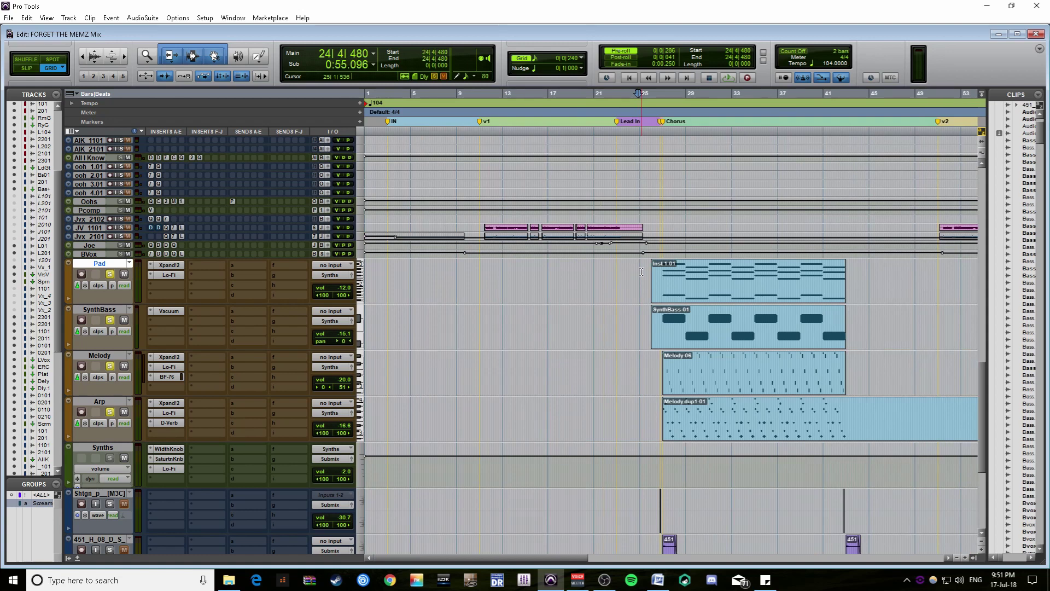
key("space")
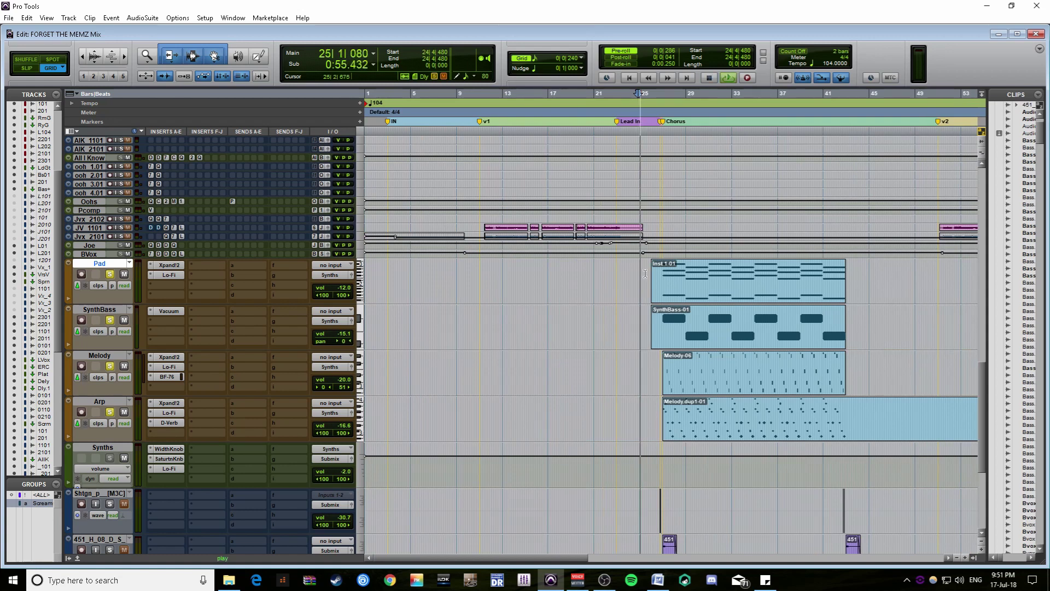
key("ctrl+bracketright")
key("ctrl+bracketright")
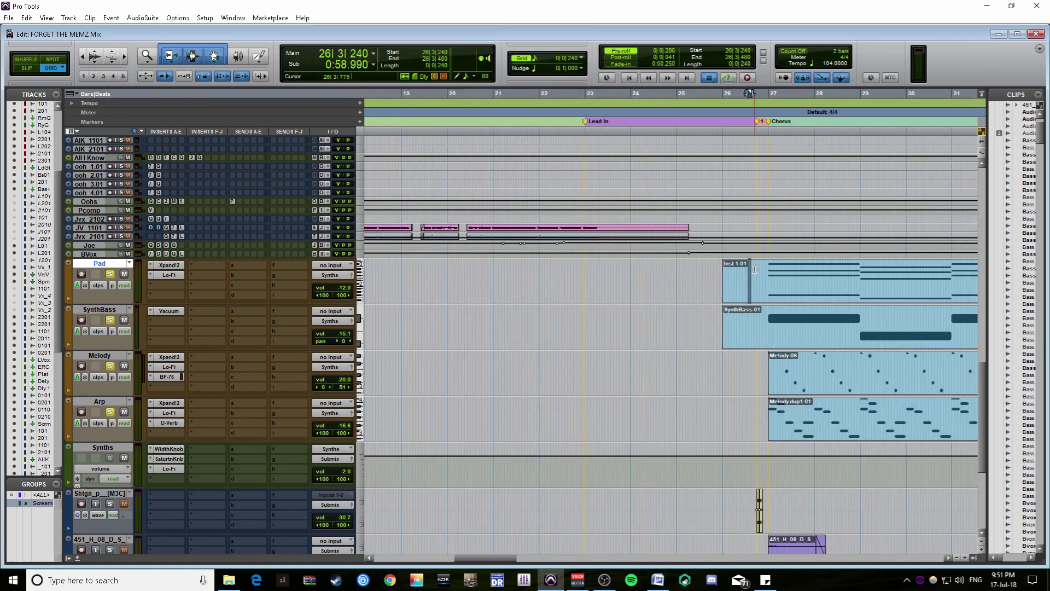
key("ctrl+bracketleft")
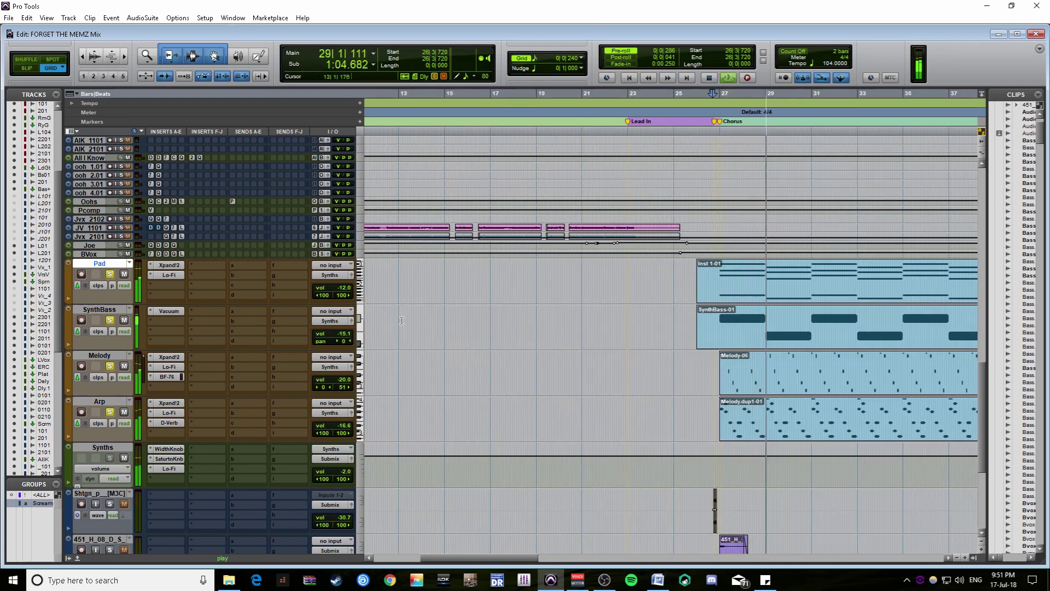
key("ctrl+bracketleft")
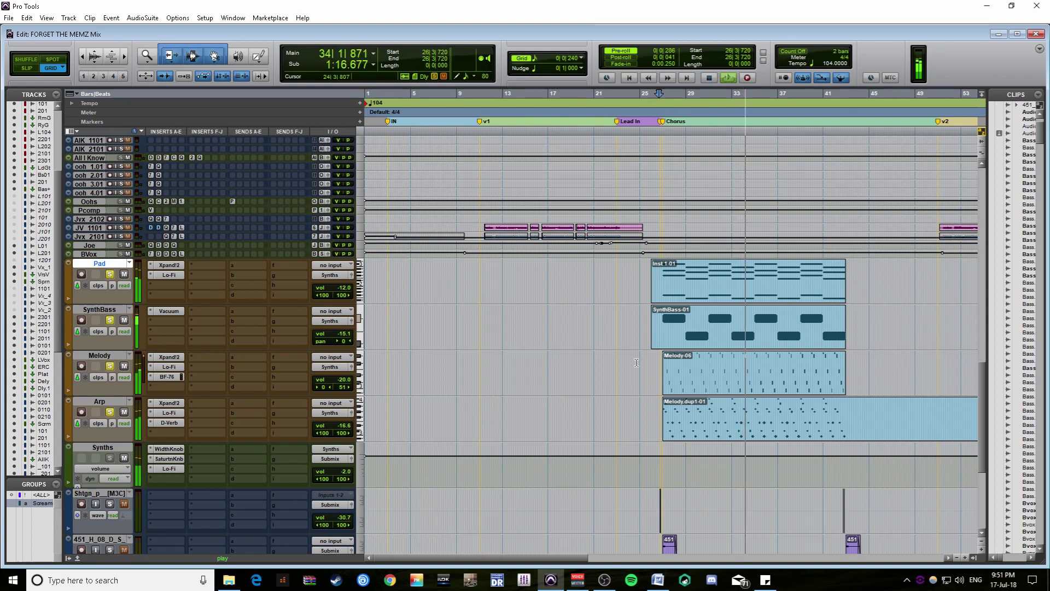
key("space")
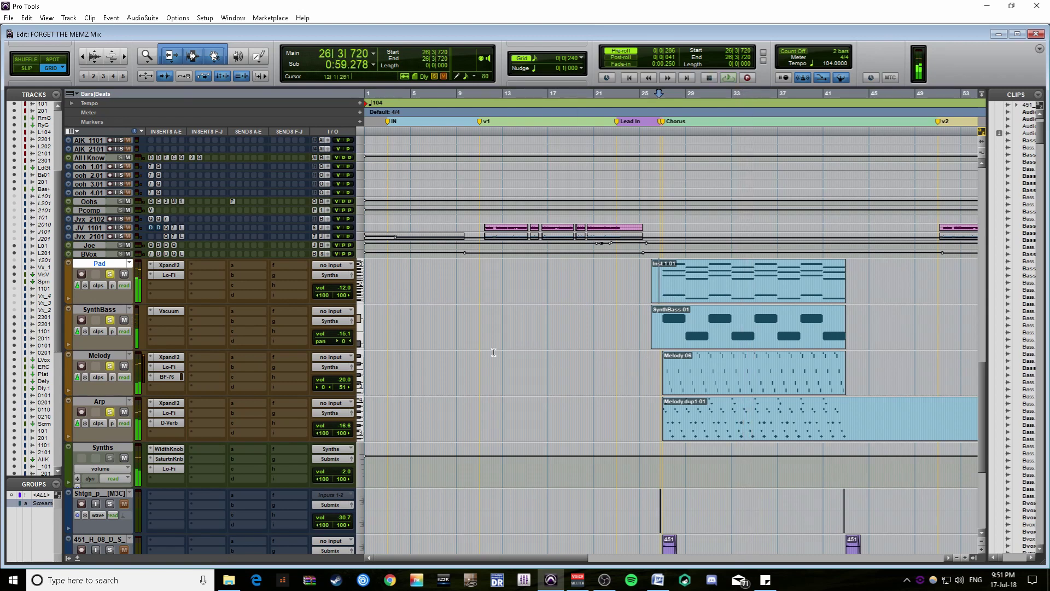
Solo only the Pad track and place the playback start at 26|4|480, just before the chorus.
left_click(646, 272)
key("Tab")
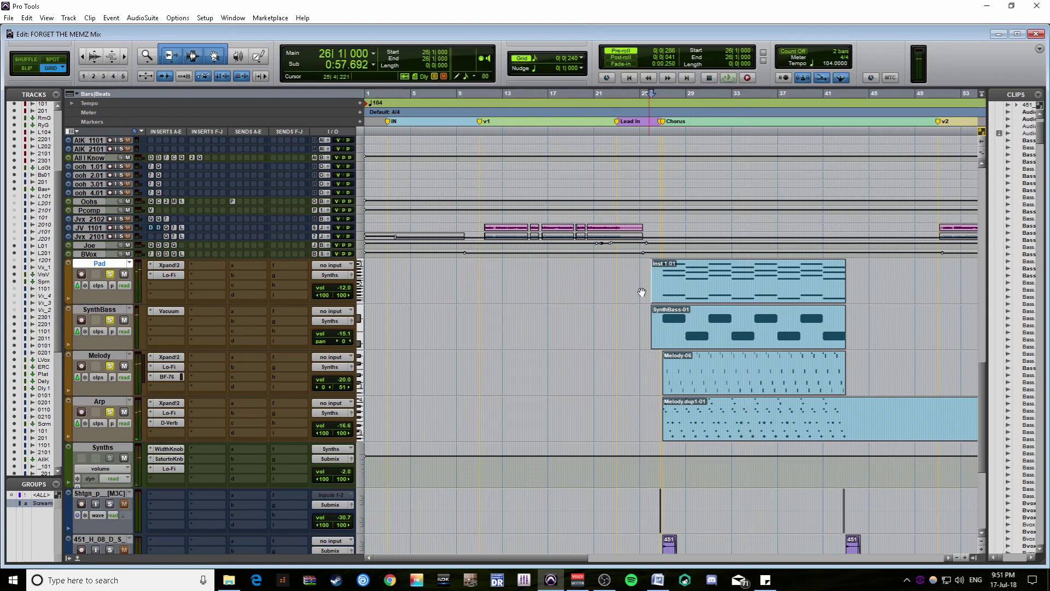
left_click(112, 274, "ctrl")
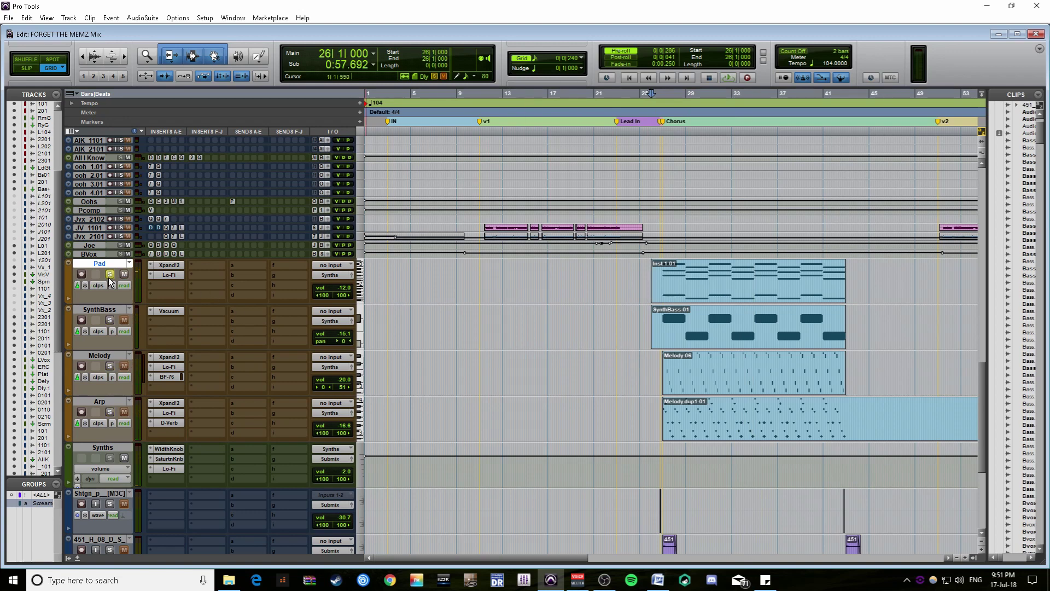
left_click(664, 282)
left_click(665, 269)
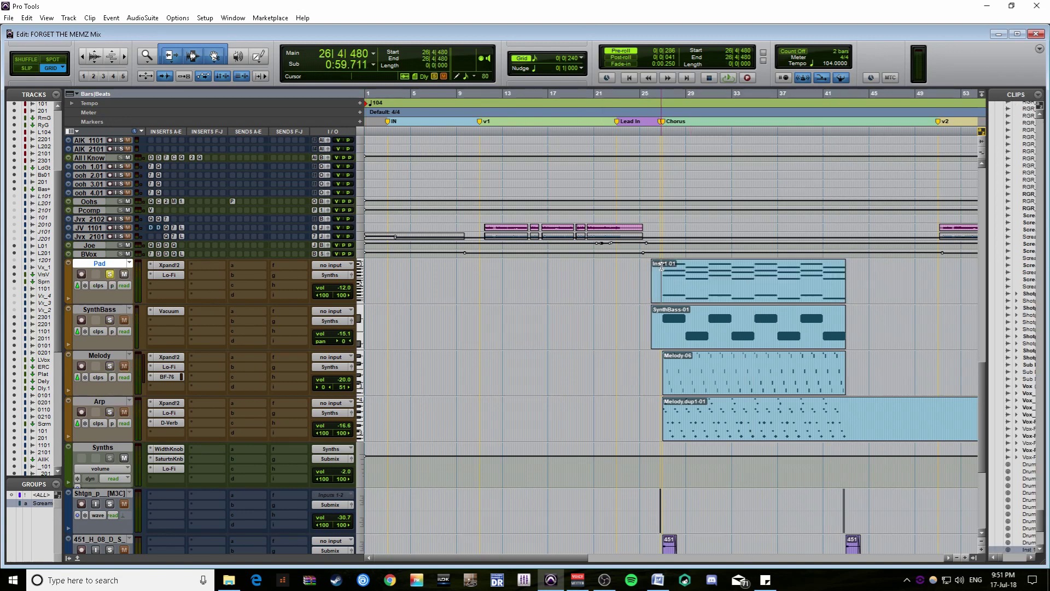
Play the soloed Pad track and view the Shimmer preset in its Xpand!2 instrument.
scroll(730, 325, "up", 4)
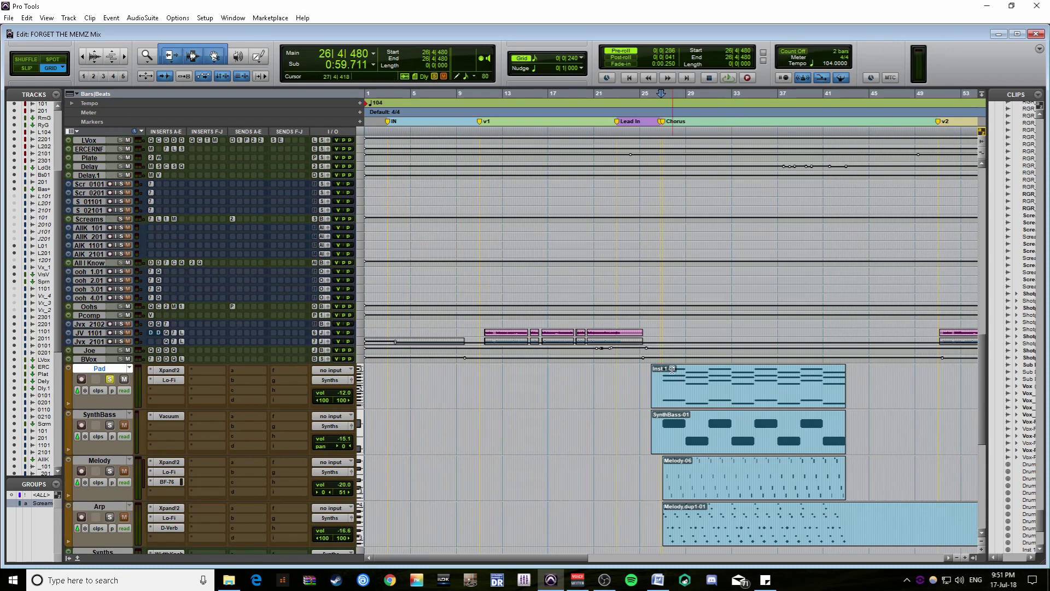
scroll(672, 369, "down", 1)
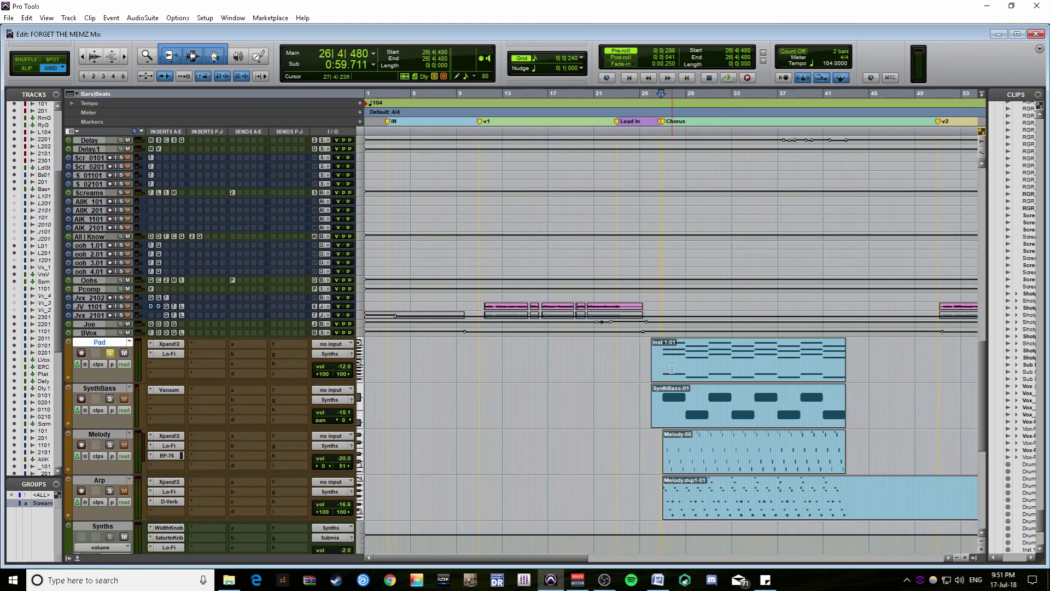
key("space")
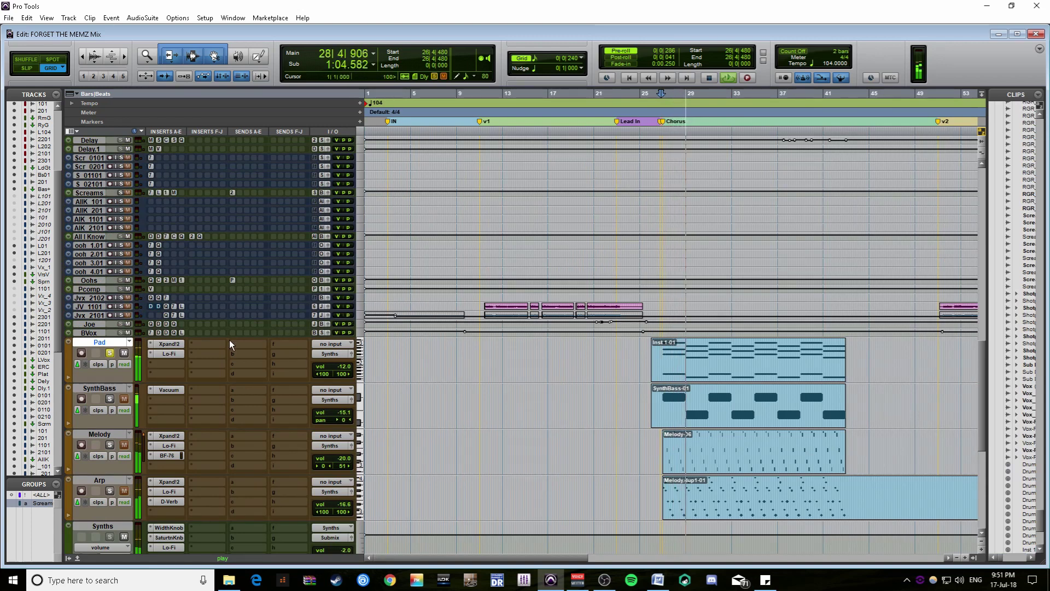
left_click(170, 344)
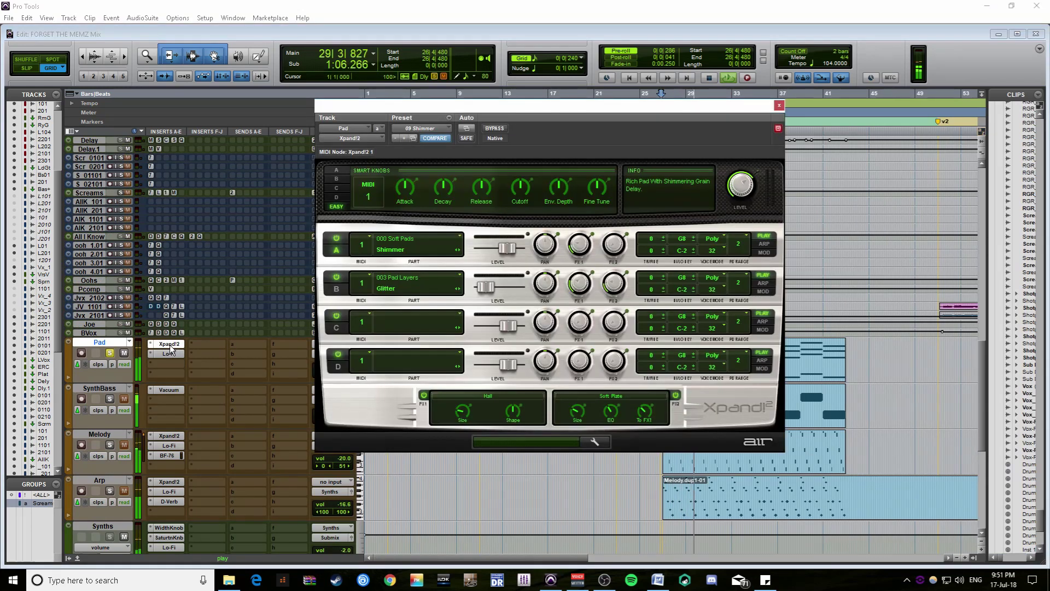
left_click(170, 345)
key("space")
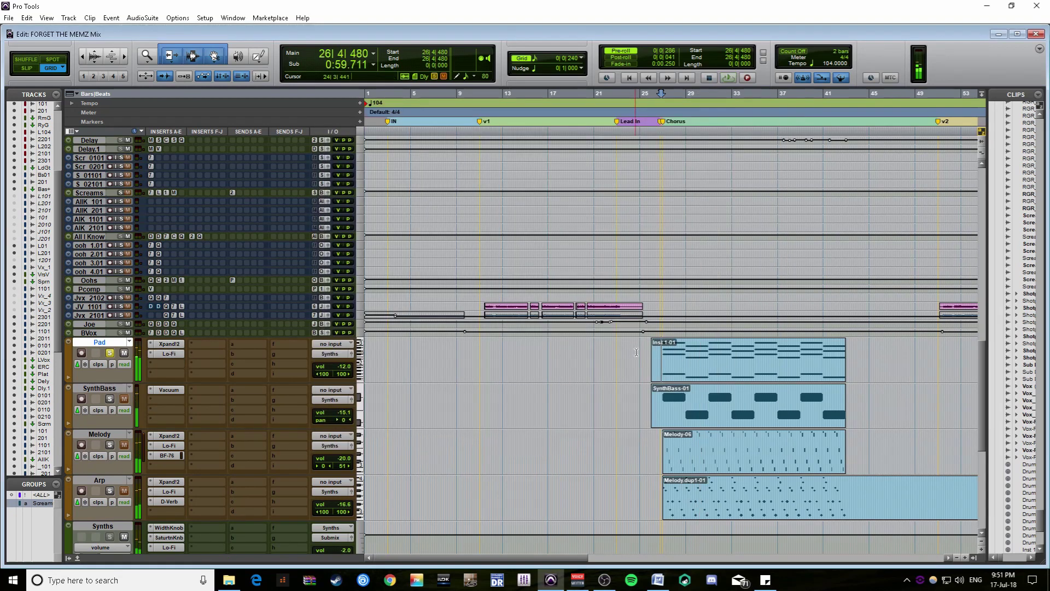
Solo only the SynthBass track and play its part into the chorus from 26|1|000.
left_click(678, 348)
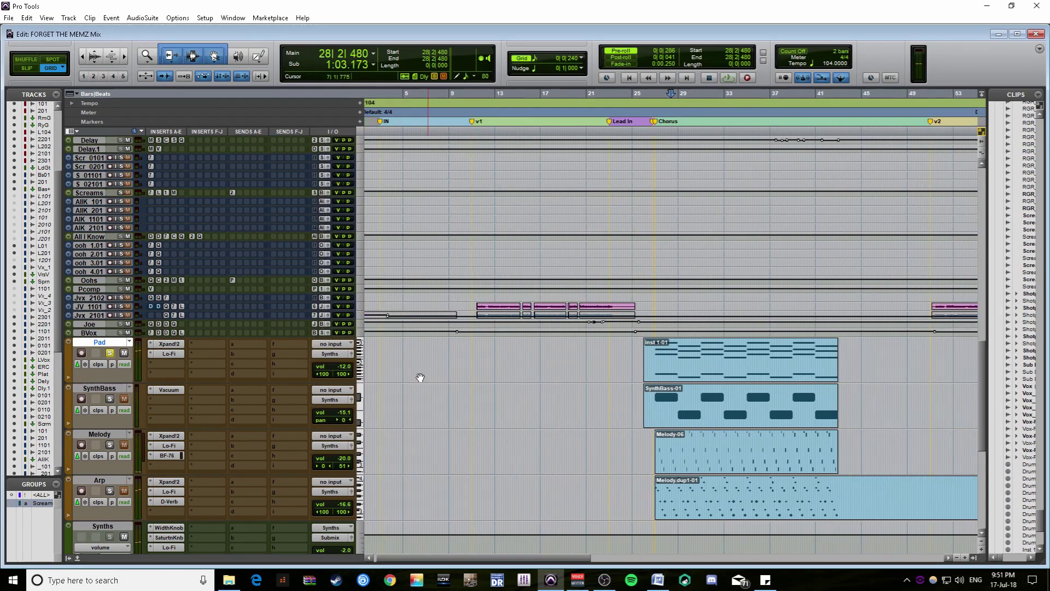
left_click(110, 398)
left_click(640, 393)
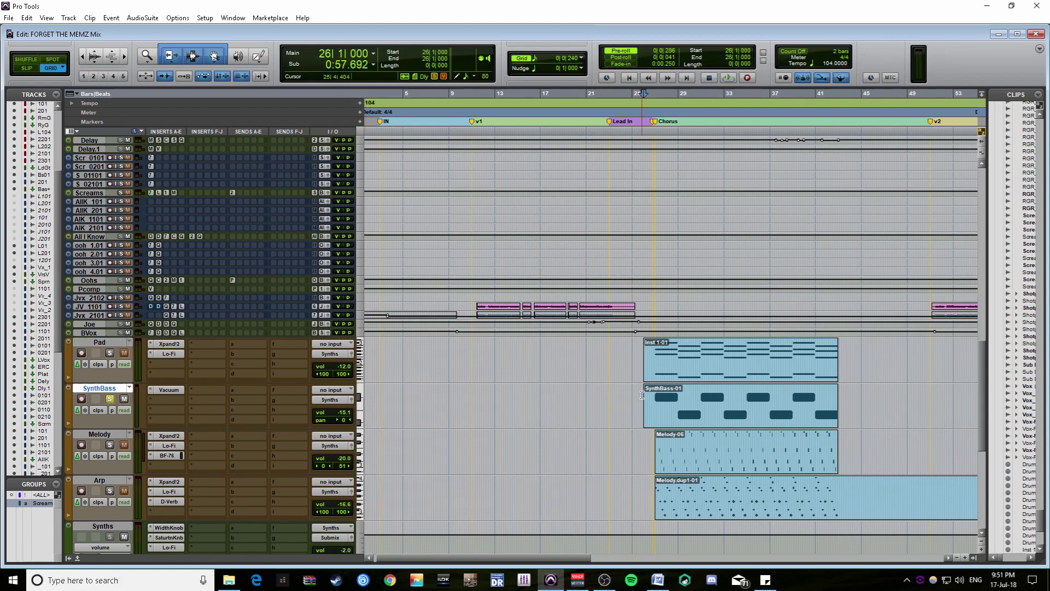
scroll(988, 398, "up", 1)
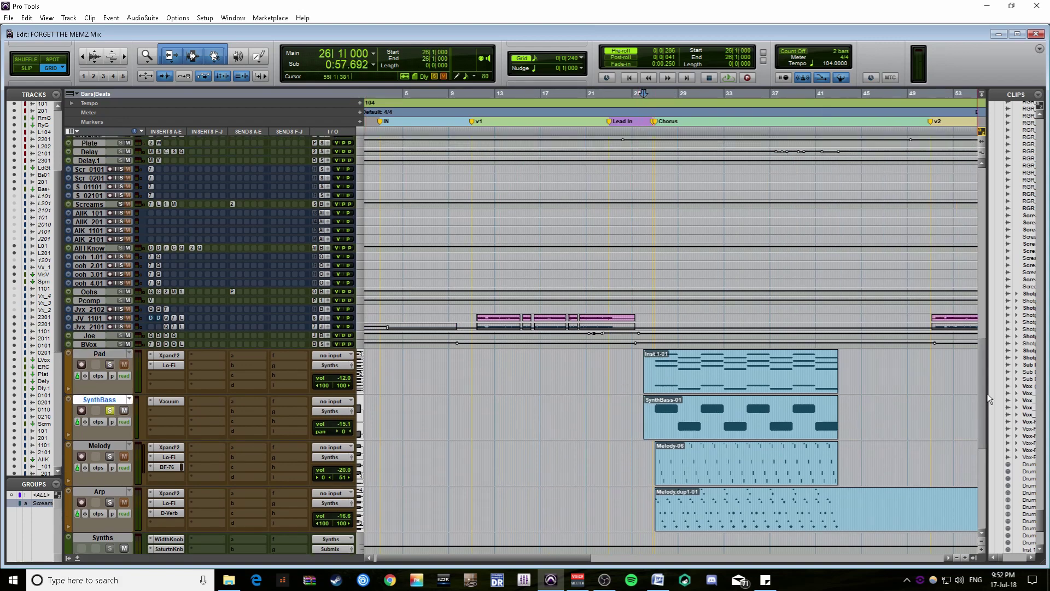
scroll(989, 399, "up", 5)
scroll(995, 328, "down", 6)
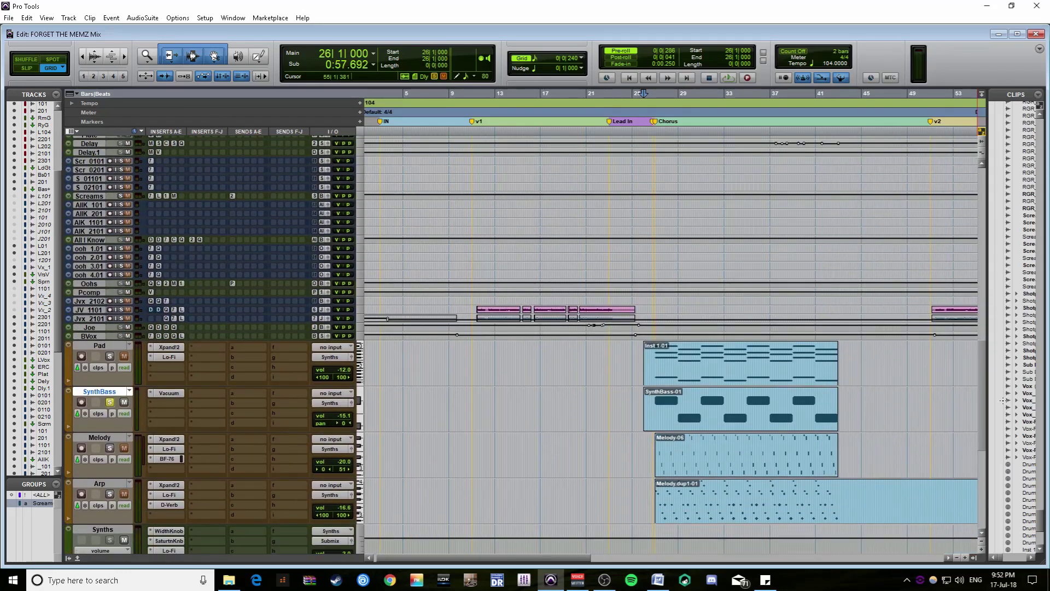
key("space")
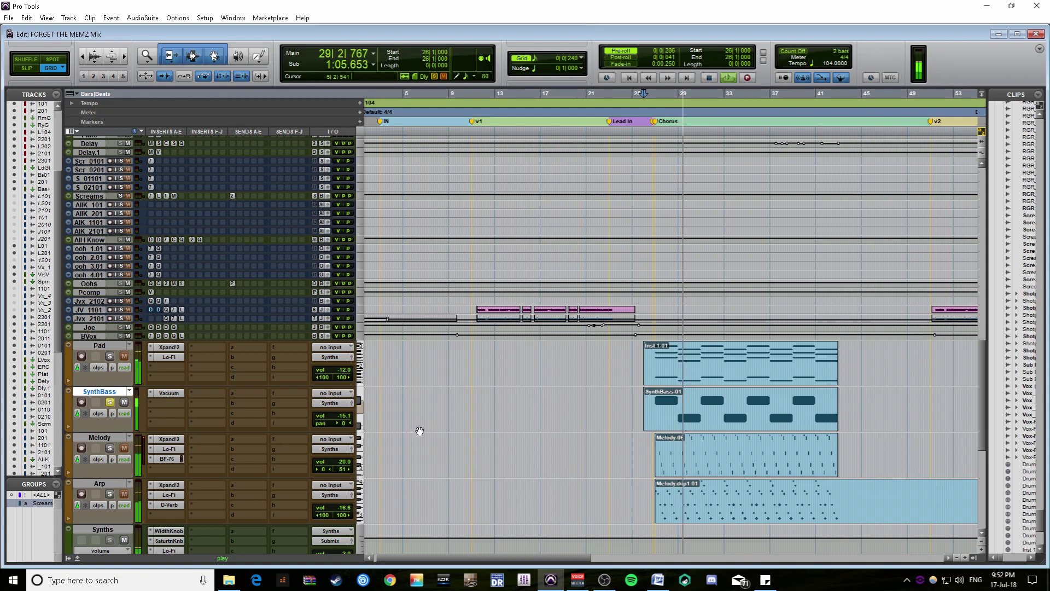
key("space")
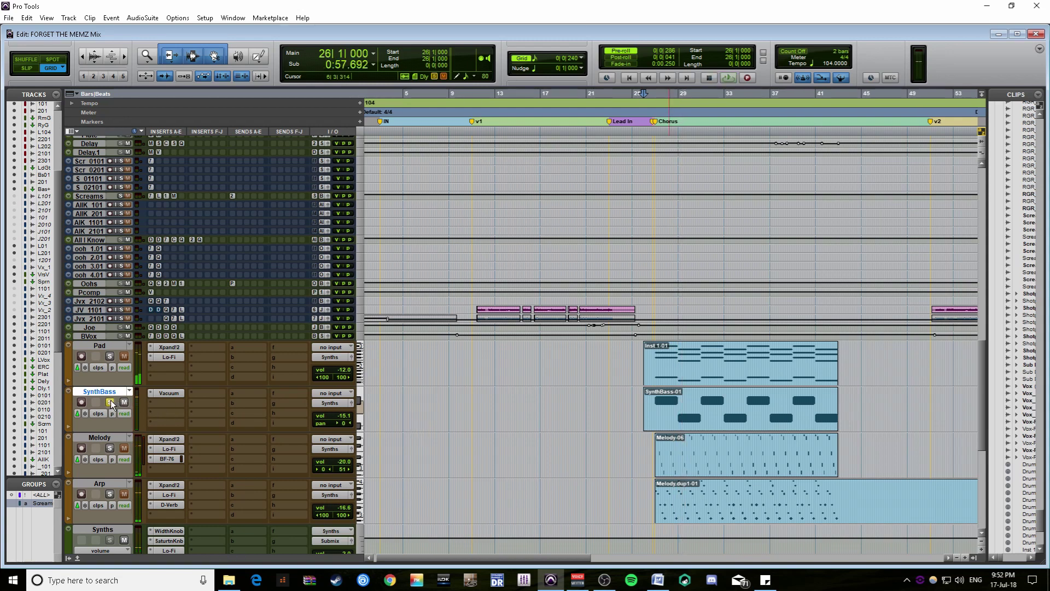
Unsolo the SynthBass track and view the Xpand!2 and Lo-Fi plug-ins on the Pad track.
left_click(110, 399)
left_click(169, 392)
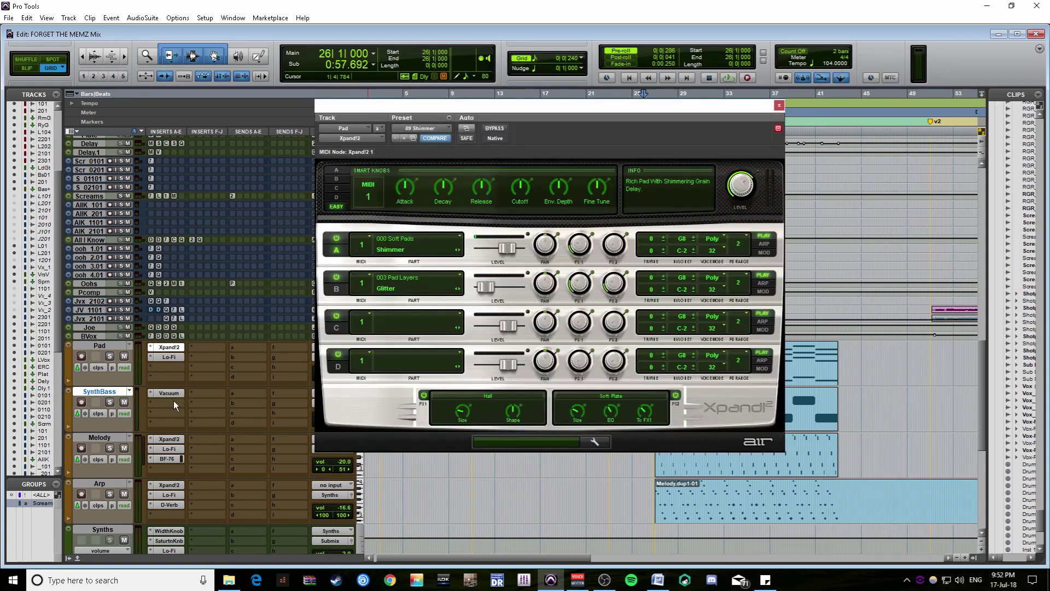
left_click(172, 358)
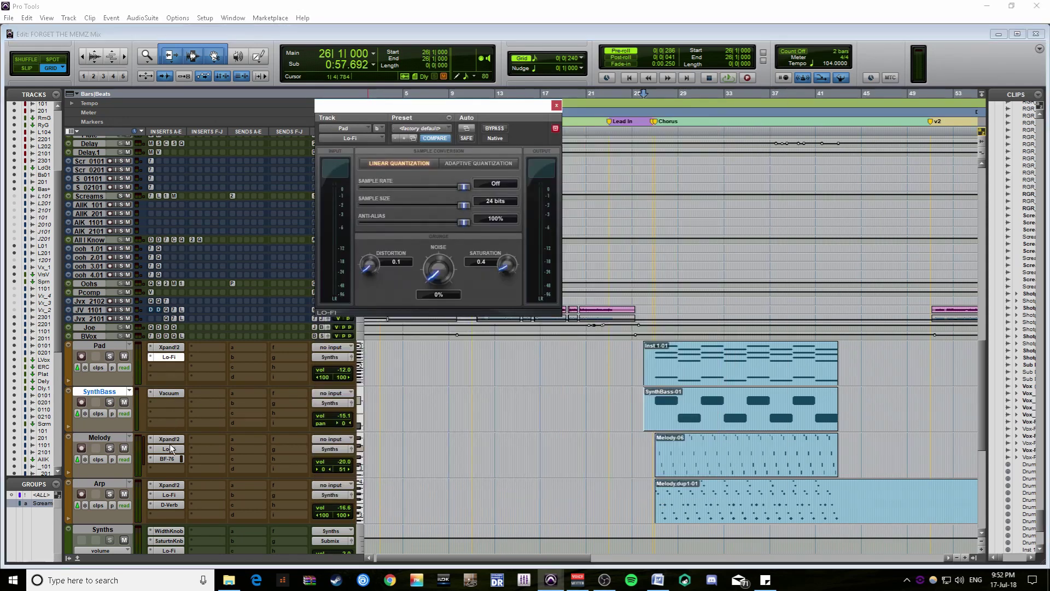
View the Melody track's Xpand!2, Lo-Fi and BF-76 plug-ins and the Arp track's Xpand!2, Lo-Fi and D-Verb.
left_click(170, 440)
left_click(167, 449)
left_click(172, 458)
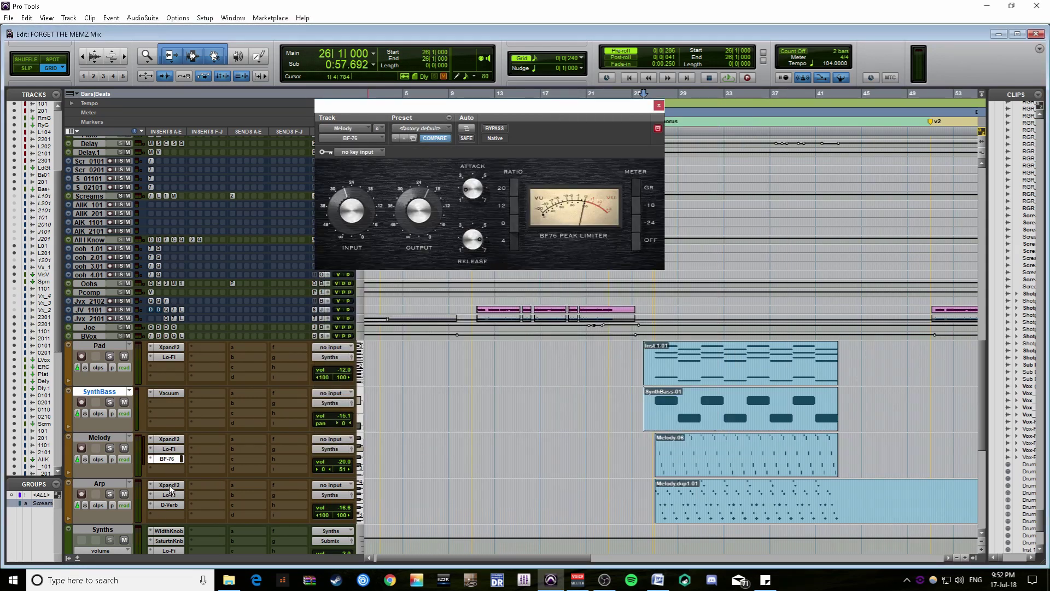
left_click(169, 485)
left_click(169, 494)
left_click(169, 505)
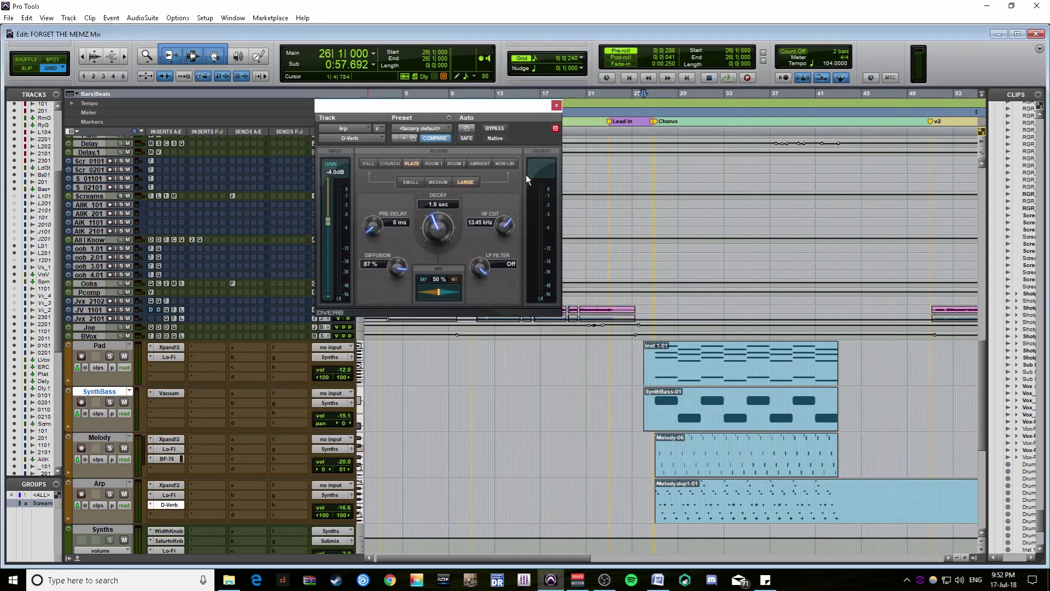
left_click(556, 105)
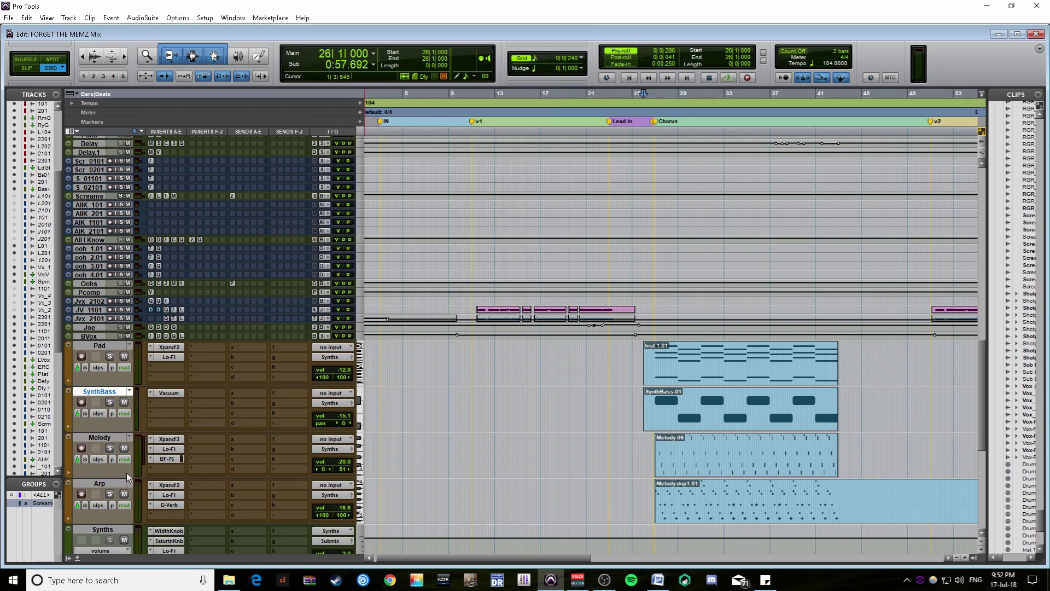
Solo the Melody and Arp tracks and place the playback start at 27|1|000, where the Melody clip begins.
left_click(117, 485)
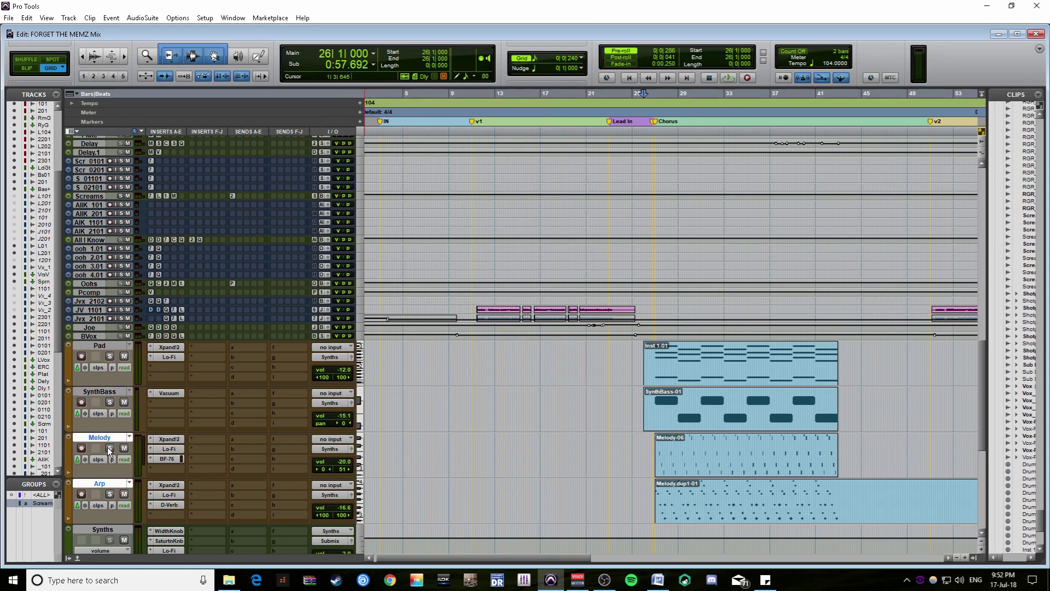
left_click(109, 449)
key("Tab")
scroll(718, 461, "up", 3)
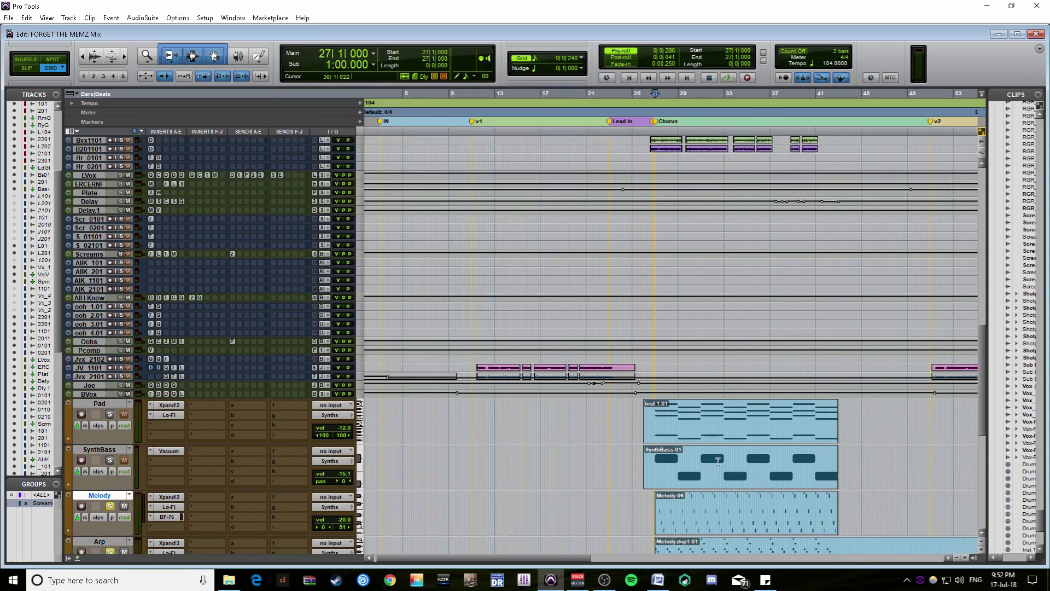
Select and solo the five lead tracks from Led_1.04 to Ld_2301.
left_click_drag(987, 394, 984, 311)
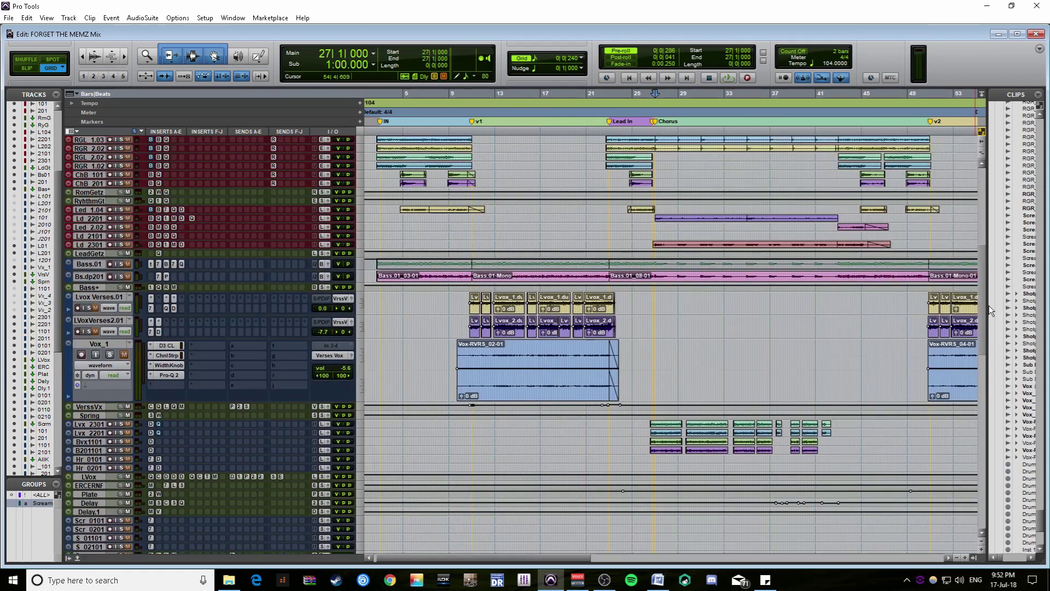
scroll(188, 342, "up", 5)
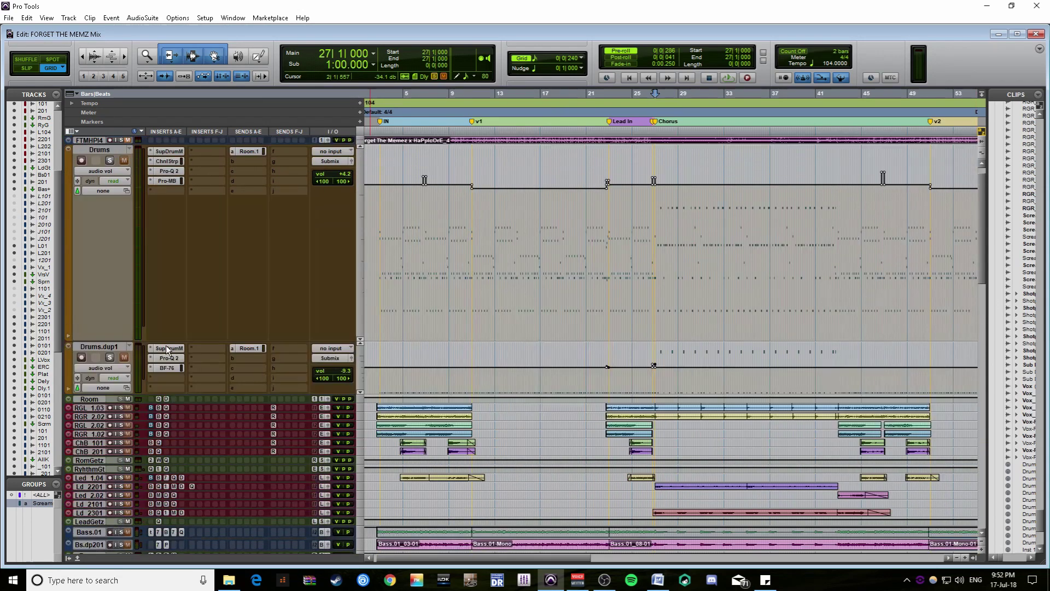
left_click(88, 478)
left_click(89, 510, "shift")
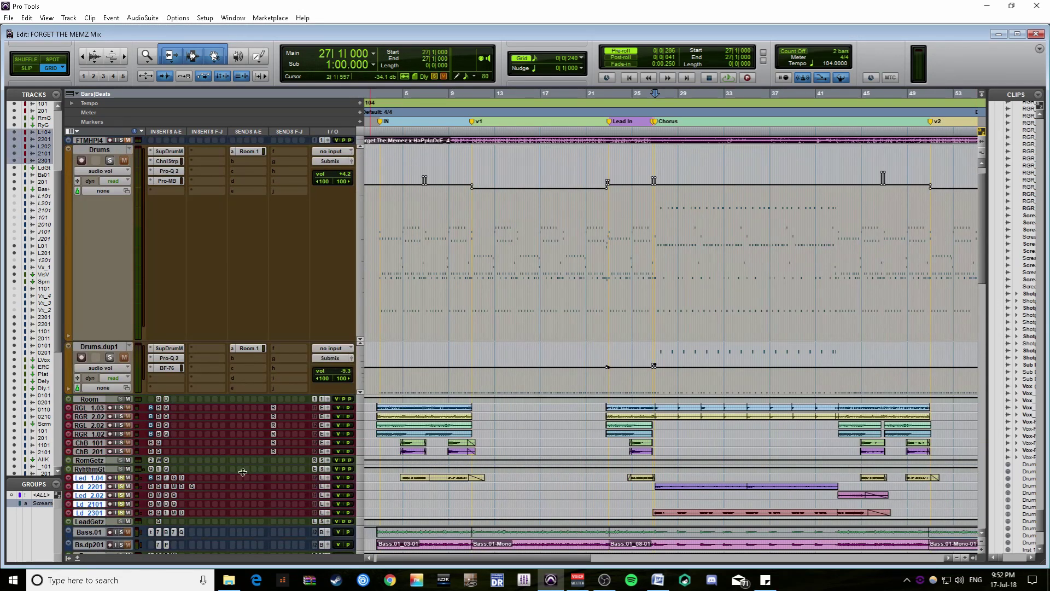
Play the chorus from 27|1|000 with the lead, Melody and Arp tracks soloed.
scroll(677, 250, "down", 6)
key("space")
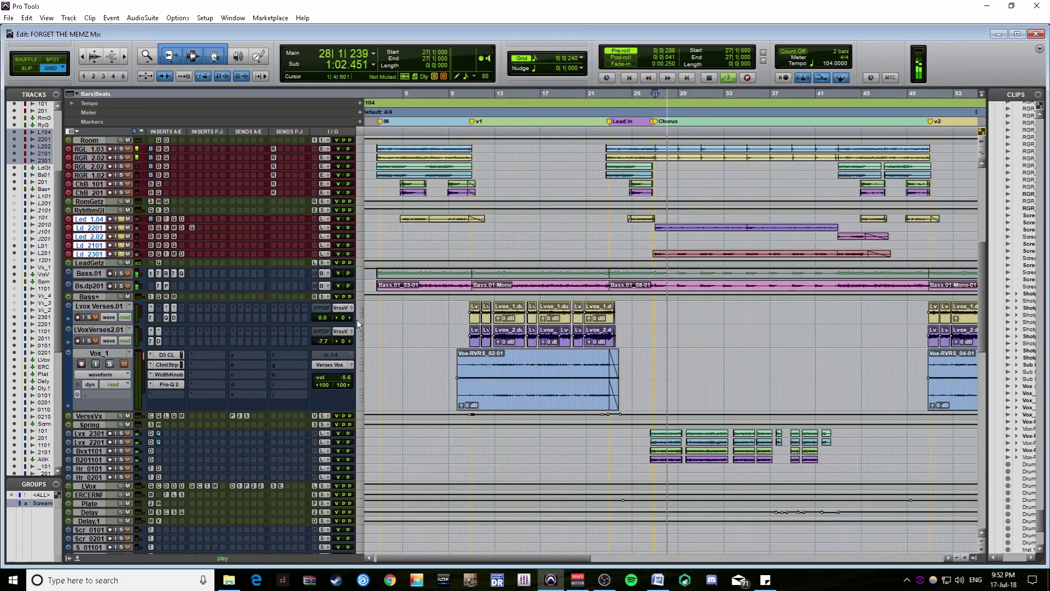
scroll(357, 320, "down", 4)
scroll(372, 381, "down", 4)
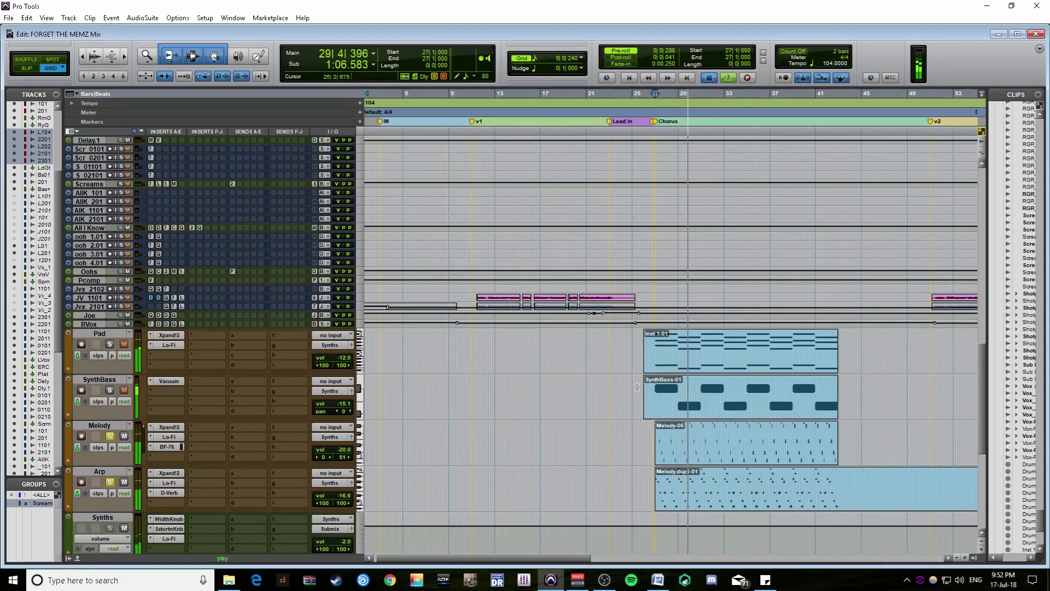
key("space")
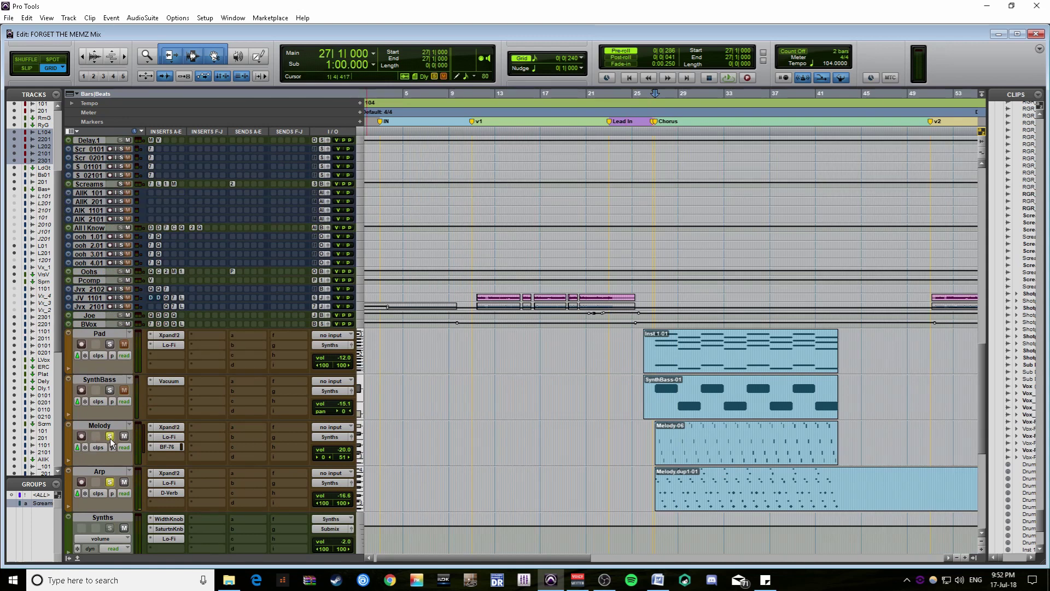
Play the chorus from 27|1|000 again and view the Synth Ash preset in the Melody track's Xpand!2.
left_click(649, 433)
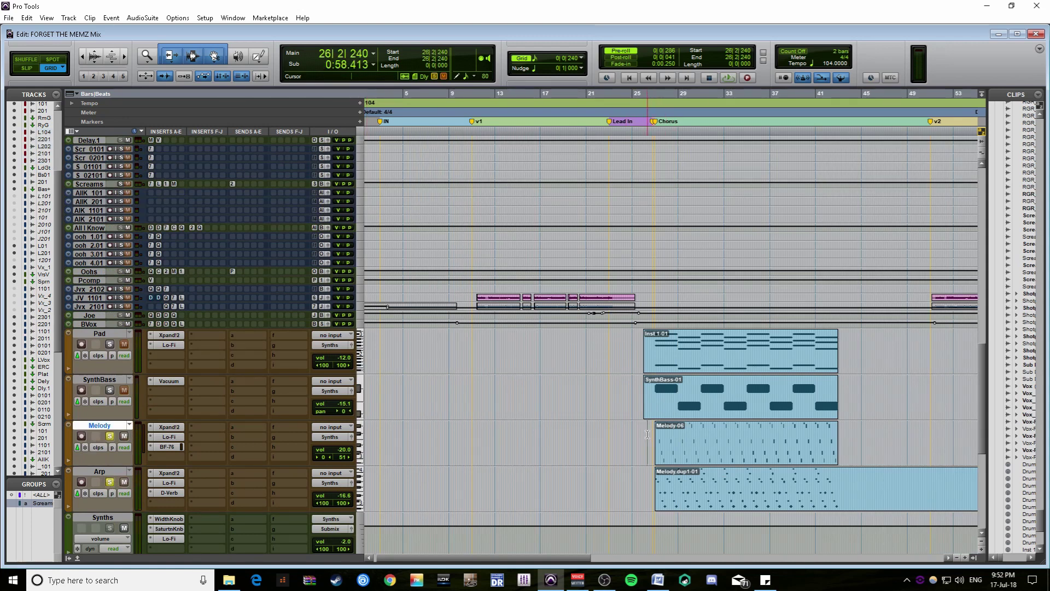
key("space")
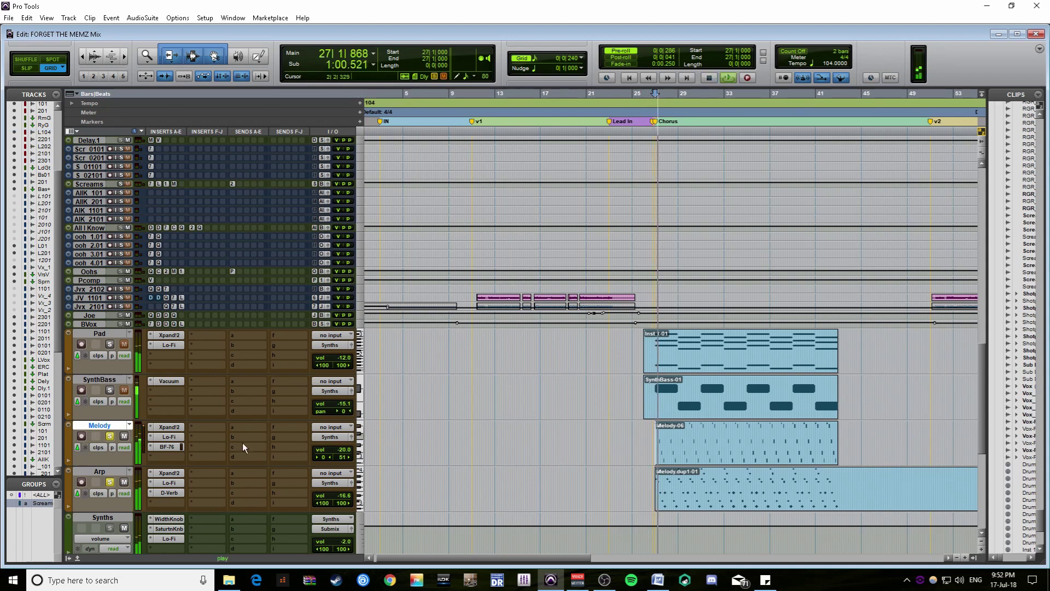
left_click(167, 425)
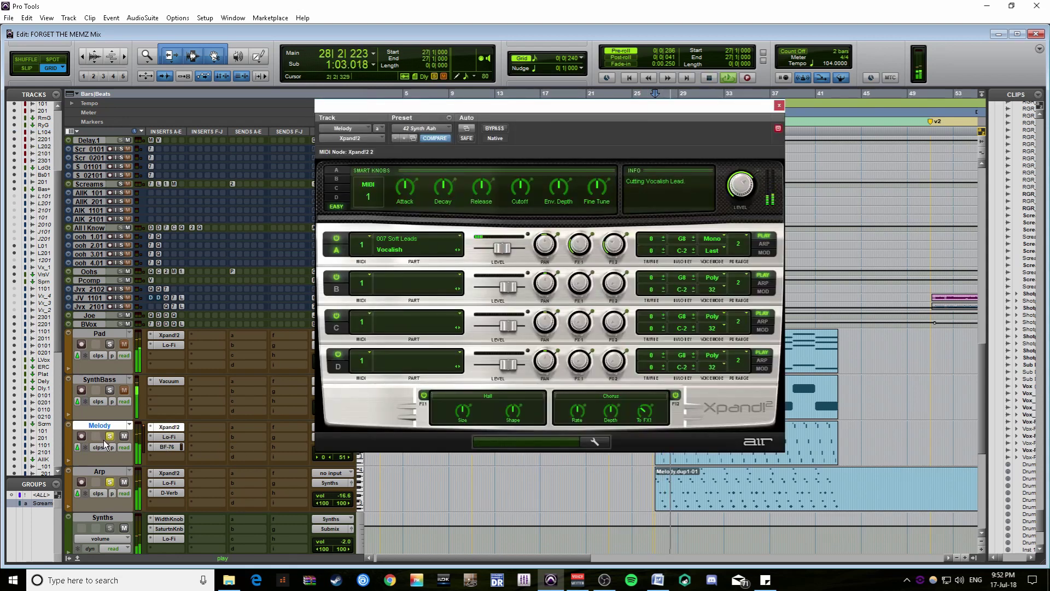
key("space")
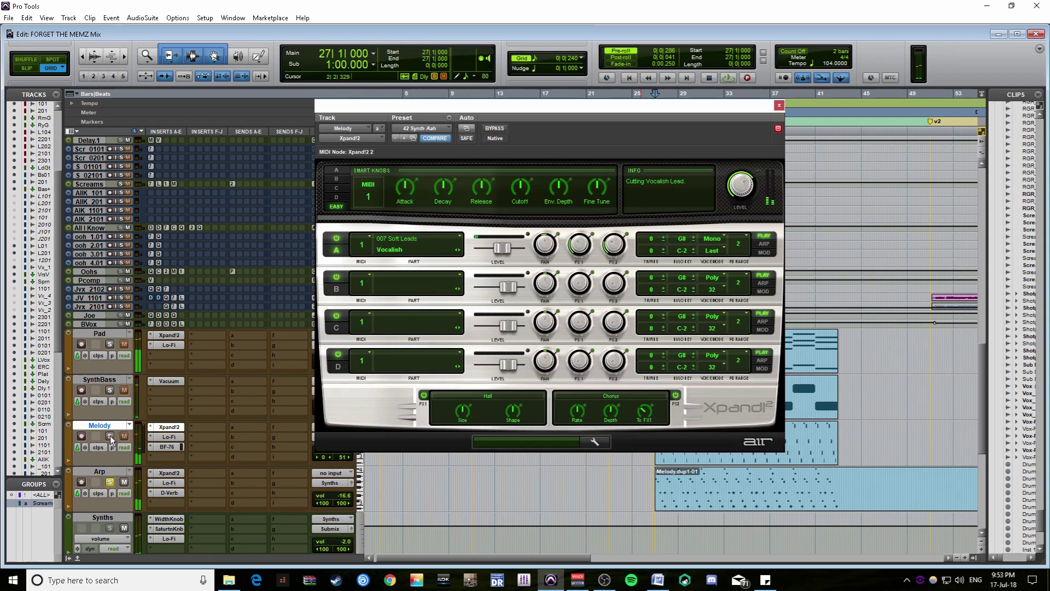
Audition the Melody track from 27|1|000 with the Arp track unsoloed.
left_click(110, 435)
key("space")
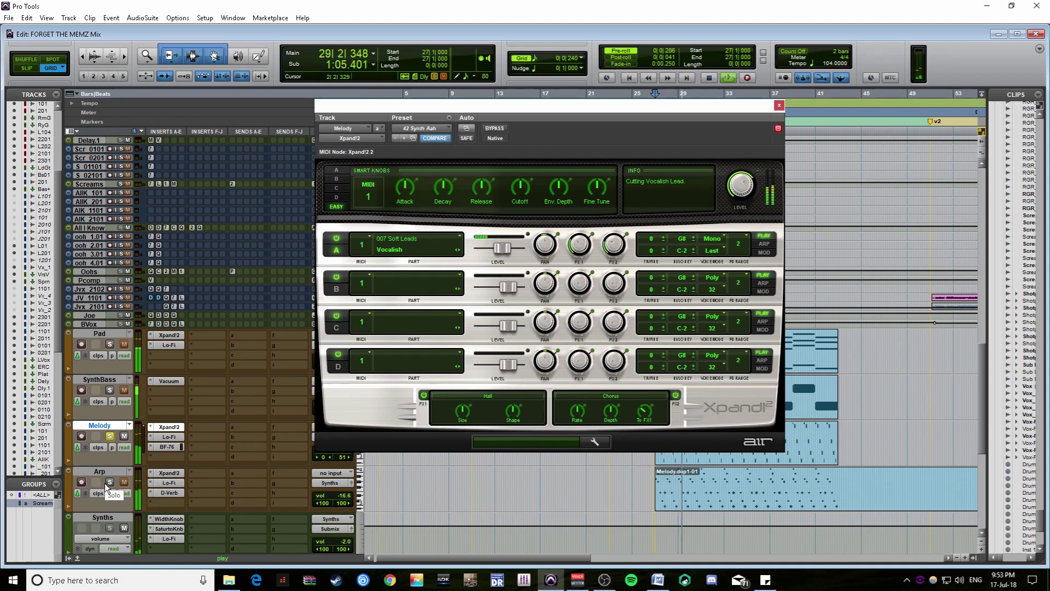
key("space")
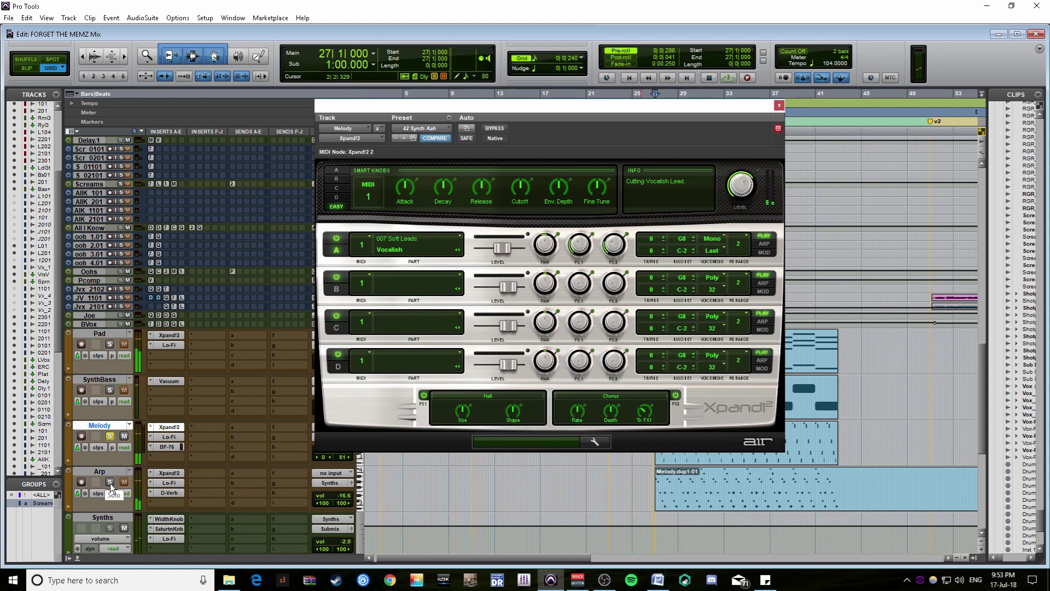
Play the soloed Arp track from 27|1|000, adding Melody, SynthBass and Pad to the solo during playback.
left_click(110, 484)
key("space")
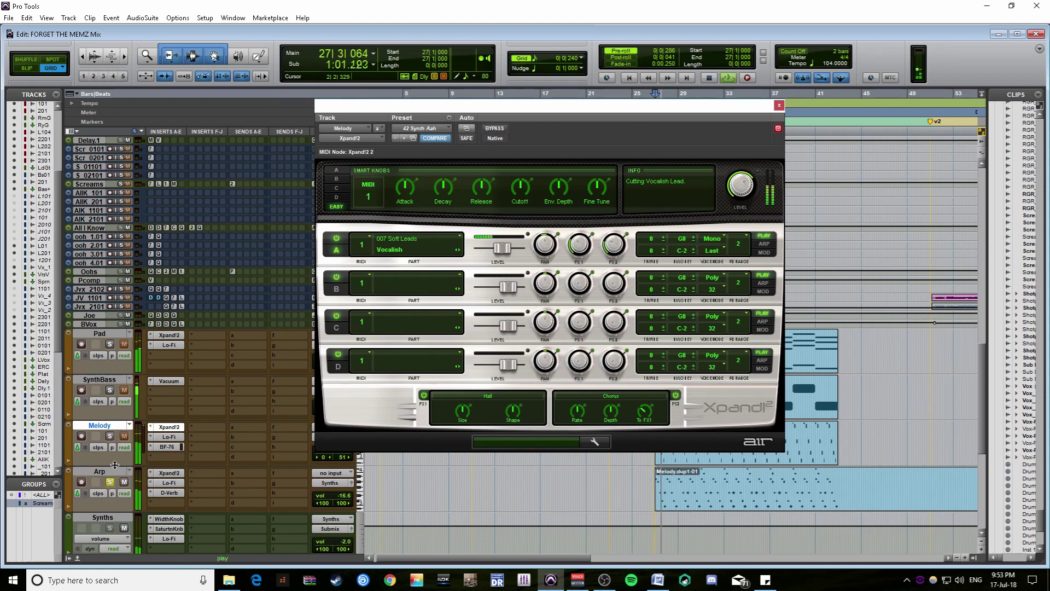
left_click(110, 436)
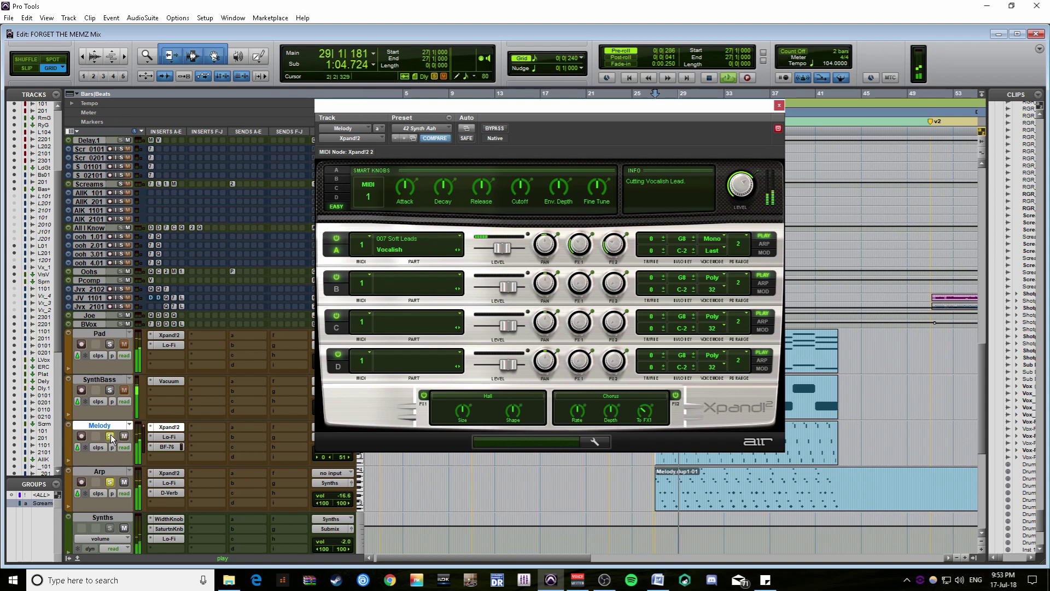
left_click(110, 390)
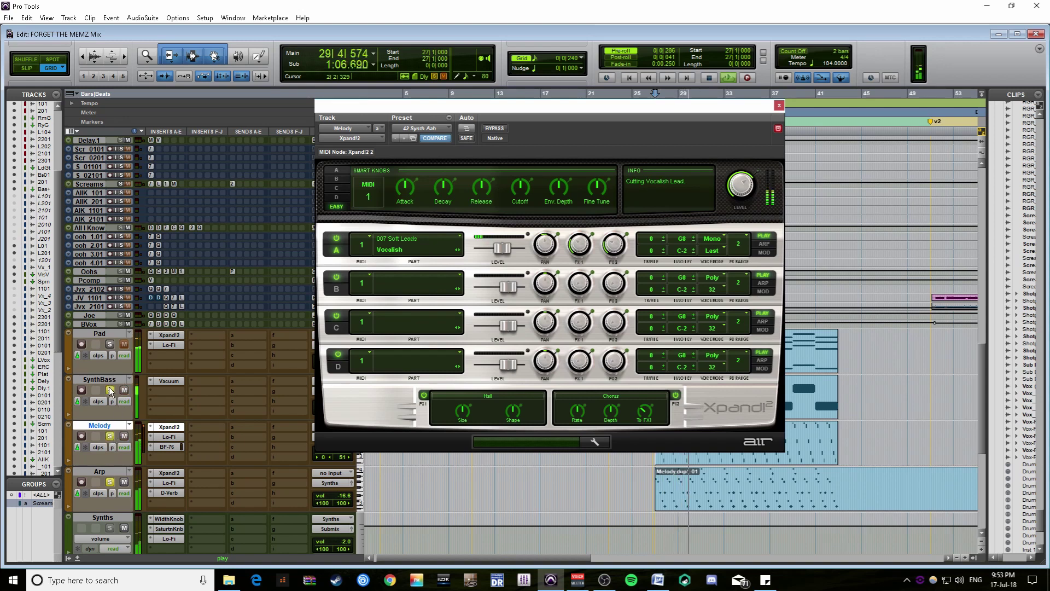
left_click(110, 345)
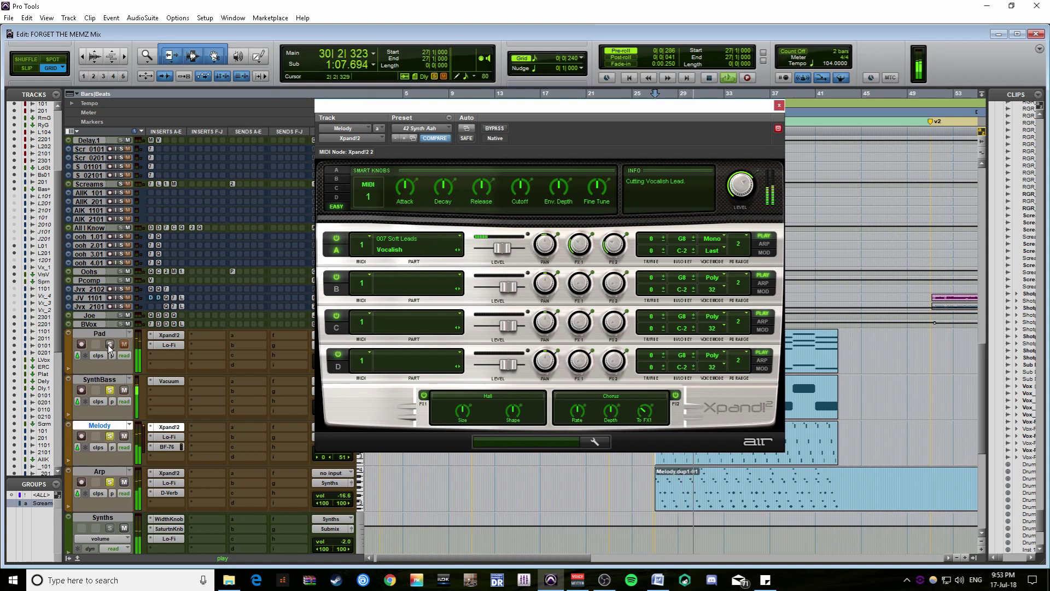
Stop playback, close the Xpand!2 window and clear the solo on all tracks.
key("space")
left_click(779, 106)
left_click(110, 344, "alt")
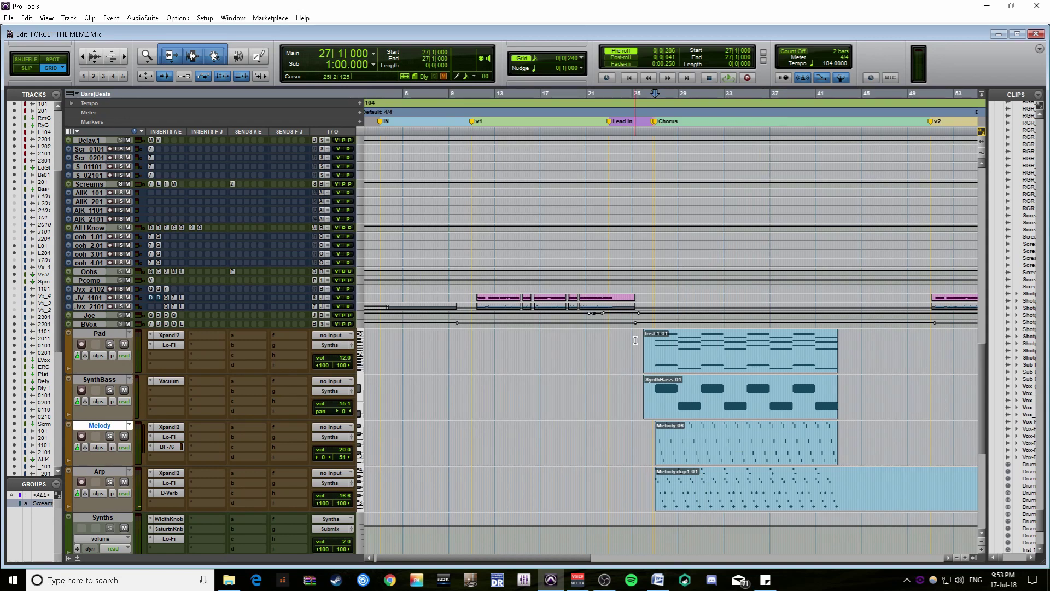
Place the playback start at 23|4|240 on the Pad track, within the Lead In before the first chorus.
key("ctrl+bracketleft")
left_click(493, 341)
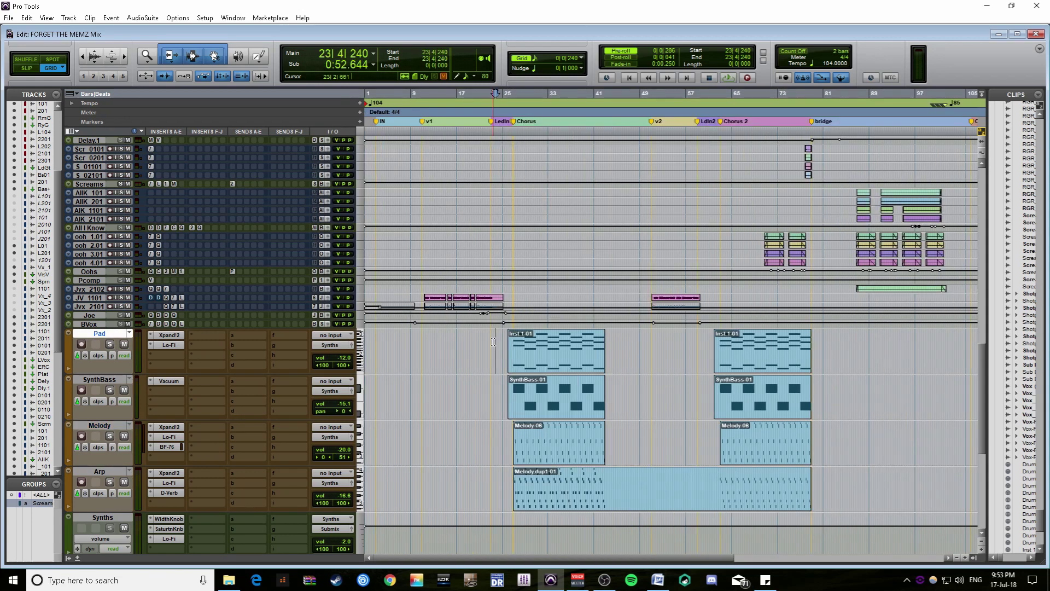